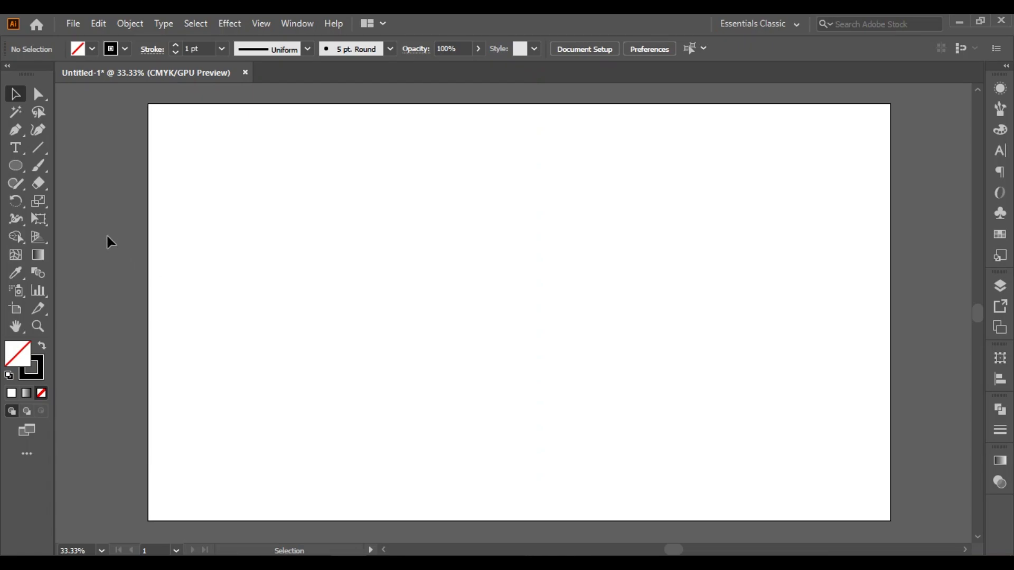
Step: Draw a large circle outward from the page centre with the Ellipse tool
{"action": "left_click", "coordinate": [15, 166]}
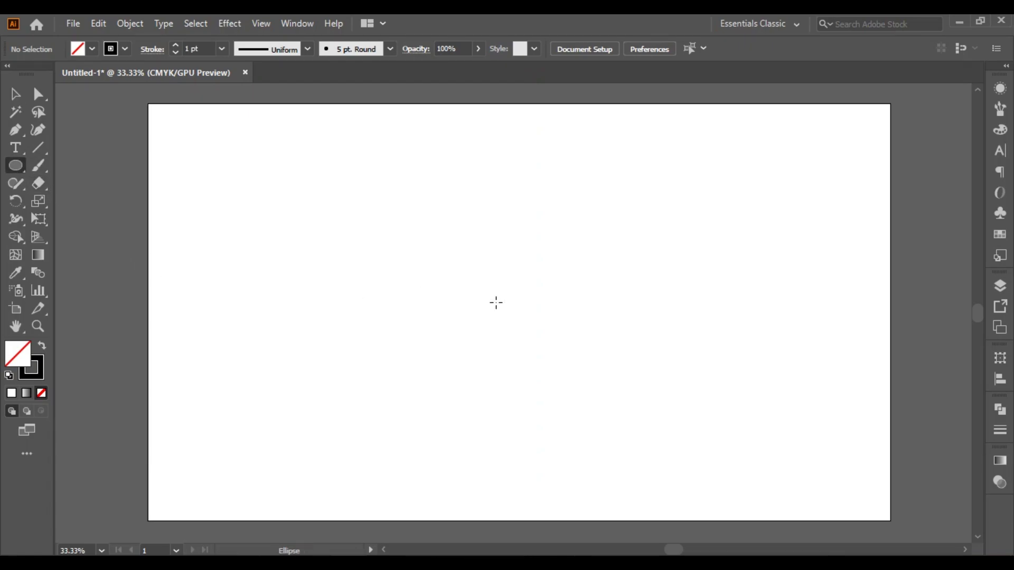
{"action": "left_click_drag", "start_coordinate": [496, 303], "coordinate": [606, 449]}
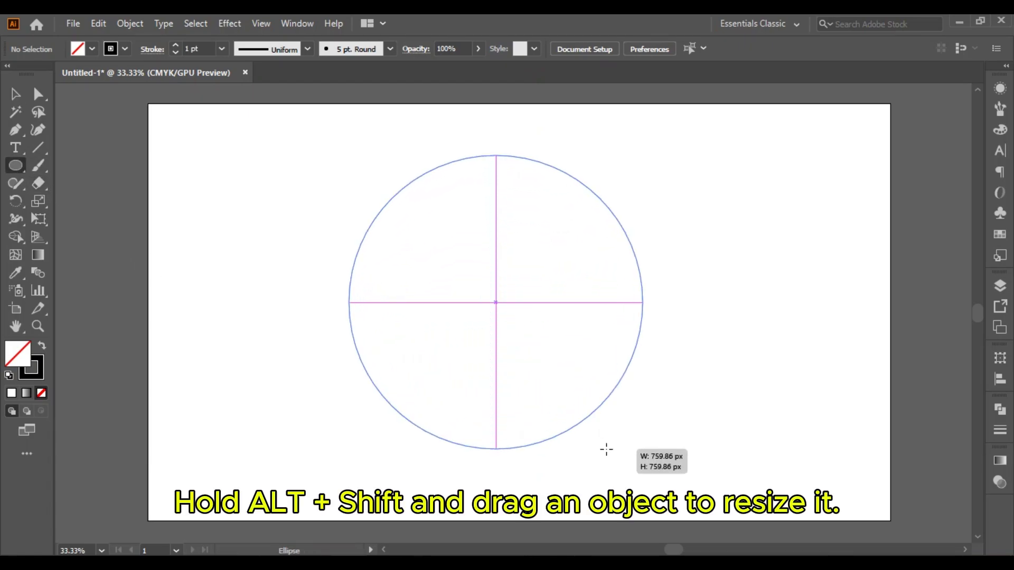
{"action": "left_click_drag", "start_coordinate": [607, 450], "coordinate": [591, 439]}
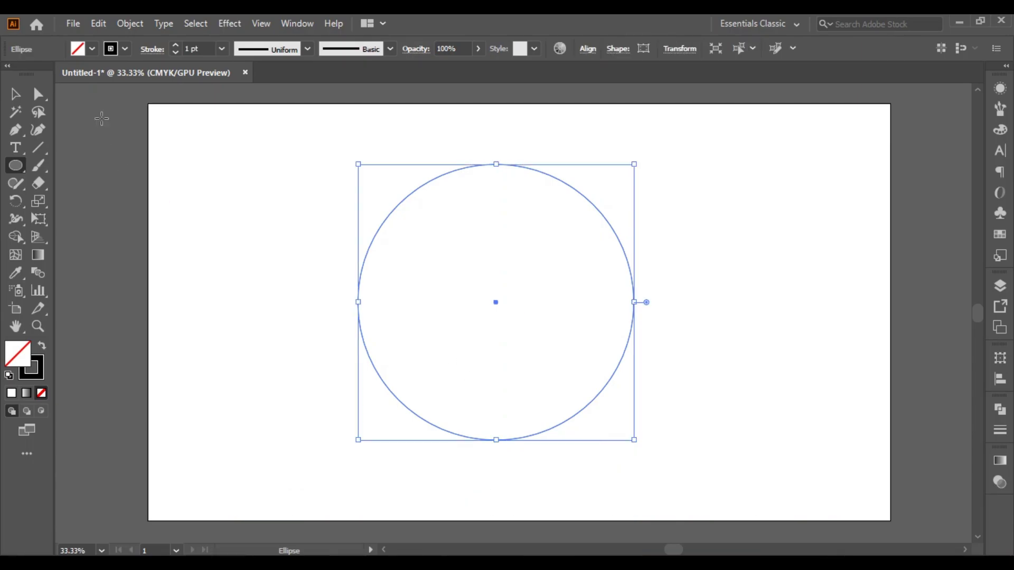
Step: Paste a copy in front, scale it down concentrically, and select both circles
{"action": "left_click", "coordinate": [98, 23]}
{"action": "left_click", "coordinate": [132, 97]}
{"action": "left_click", "coordinate": [98, 23]}
{"action": "left_click", "coordinate": [166, 128]}
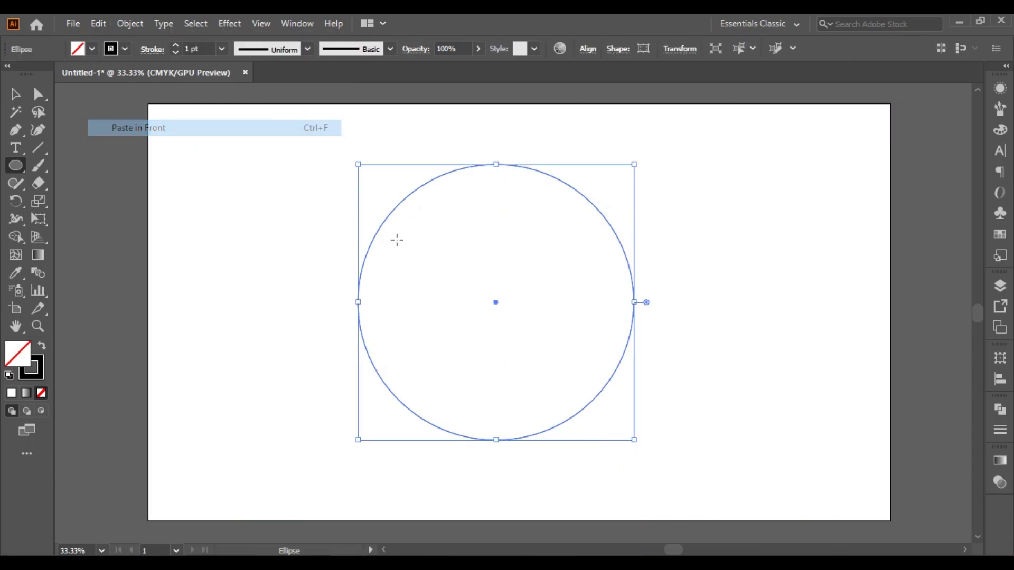
{"action": "left_click_drag", "start_coordinate": [634, 164], "coordinate": [540, 247]}
{"action": "left_click", "coordinate": [15, 94]}
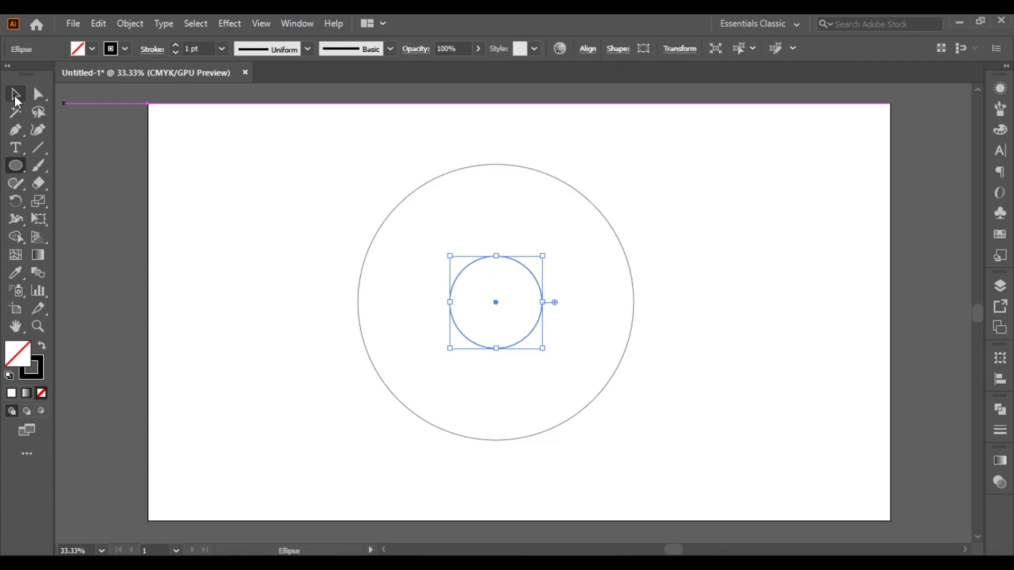
{"action": "left_click_drag", "start_coordinate": [358, 158], "coordinate": [573, 444]}
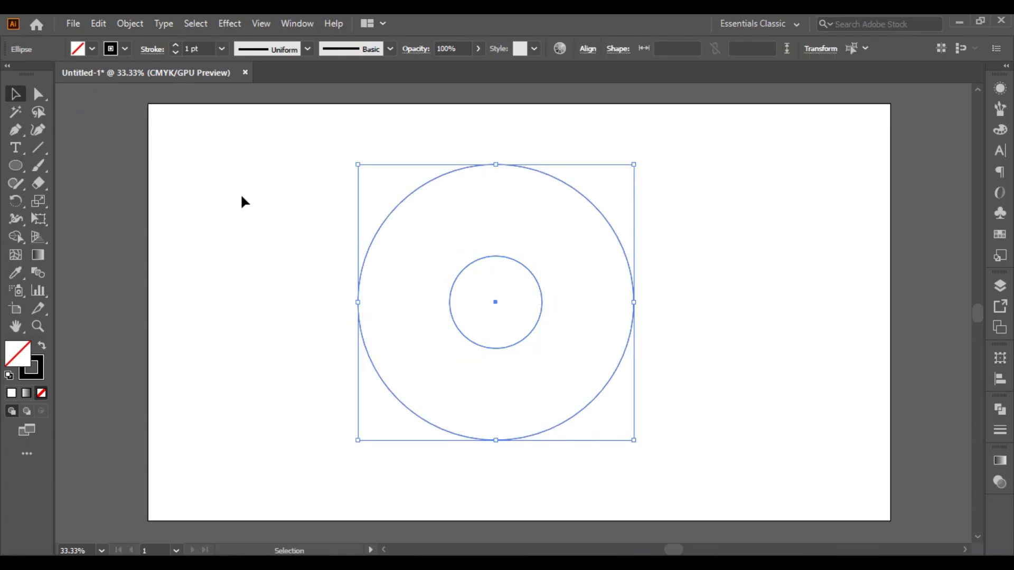
Step: Blend the two circles using Specified Steps set to 2
{"action": "left_click", "coordinate": [130, 24]}
{"action": "mouse_move", "coordinate": [237, 422]}
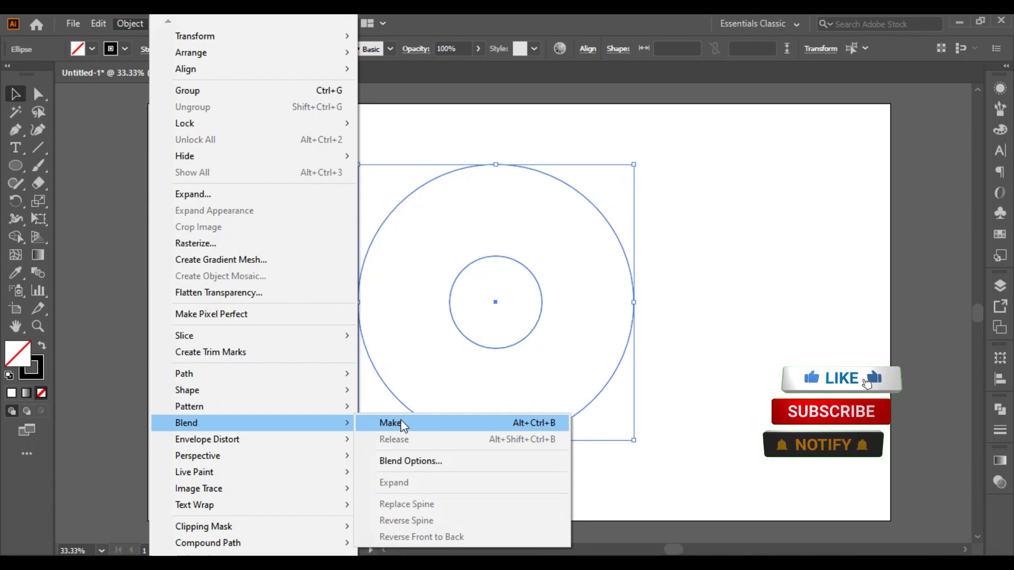
{"action": "left_click", "coordinate": [395, 423]}
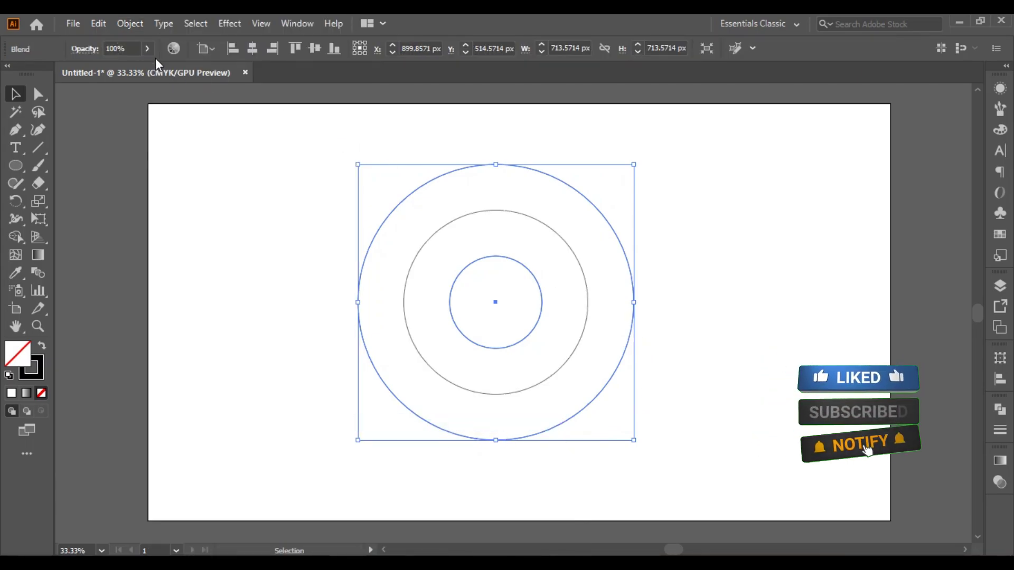
{"action": "left_click", "coordinate": [117, 24]}
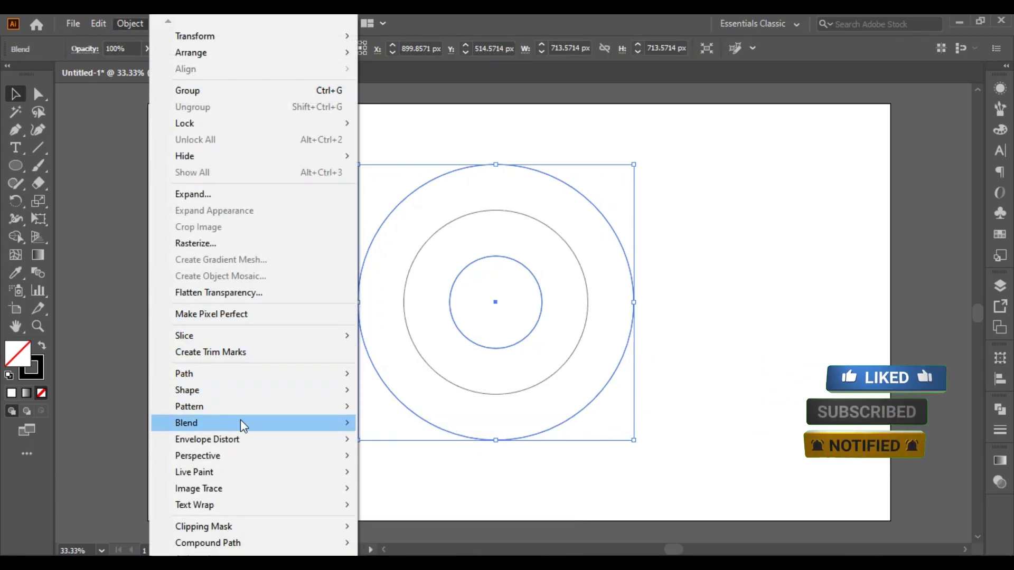
{"action": "left_click", "coordinate": [405, 460]}
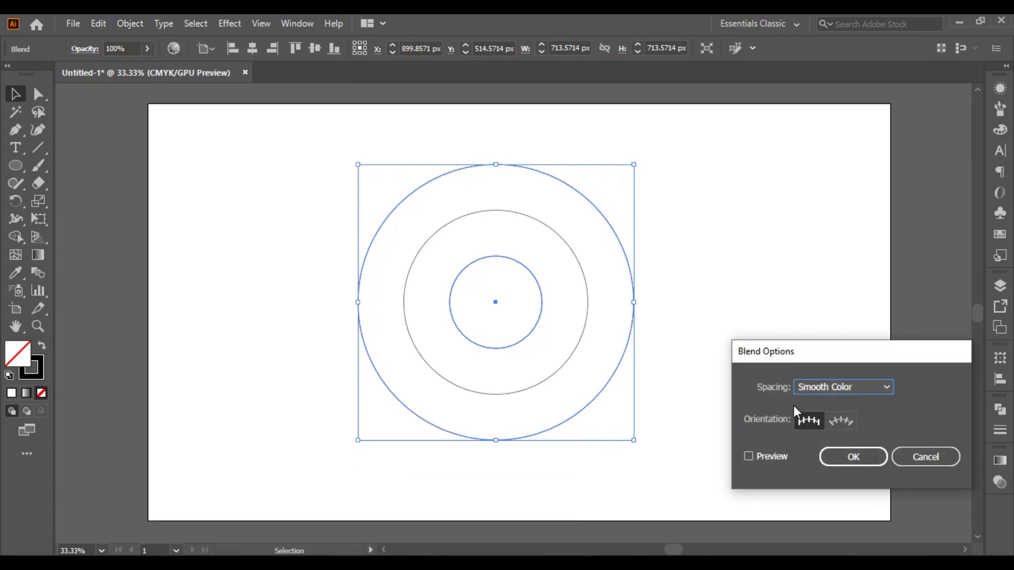
{"action": "left_click", "coordinate": [854, 388]}
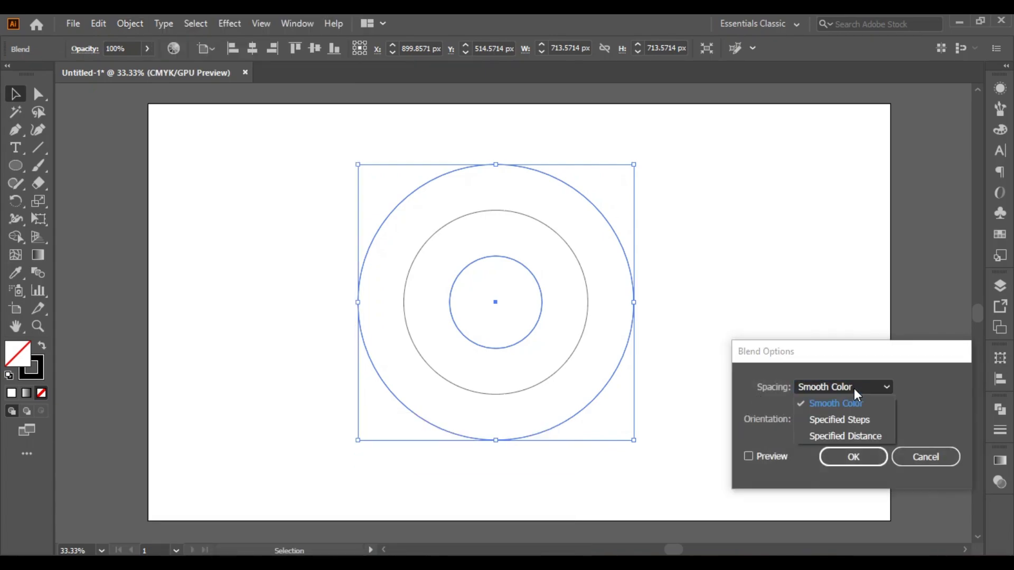
{"action": "left_click", "coordinate": [850, 419]}
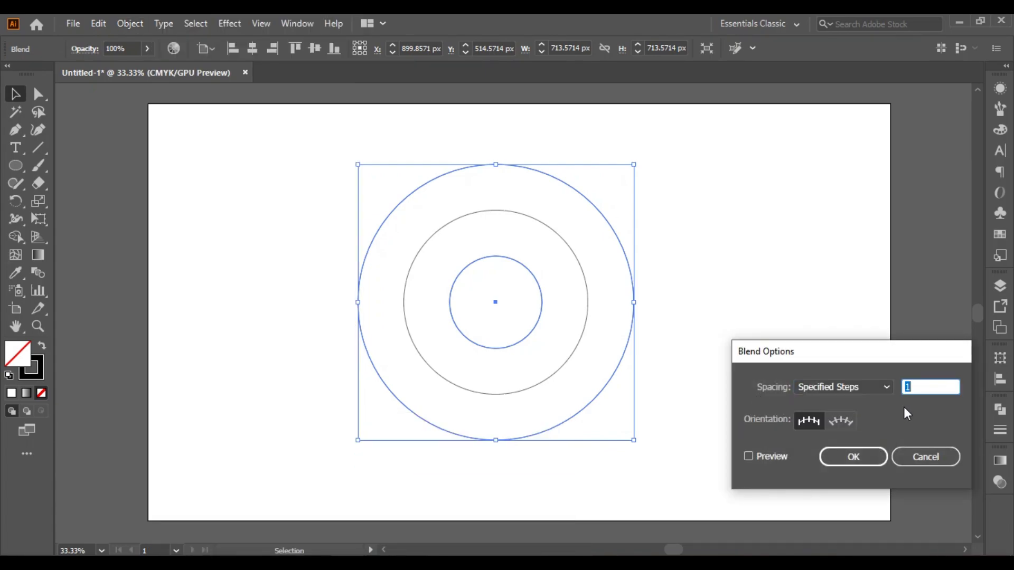
{"action": "left_click", "coordinate": [764, 457]}
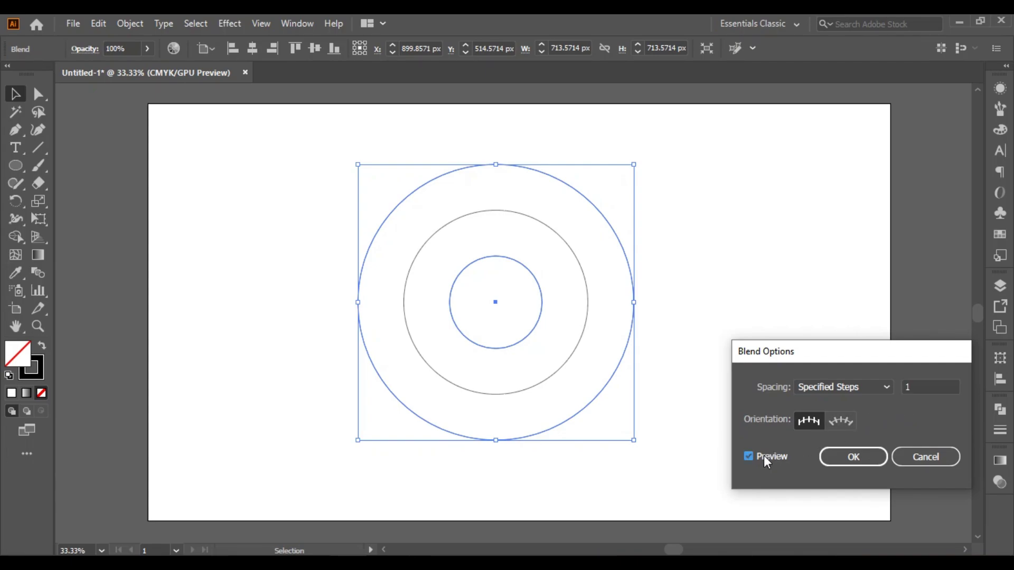
{"action": "left_click", "coordinate": [917, 389]}
{"action": "key", "text": "Up"}
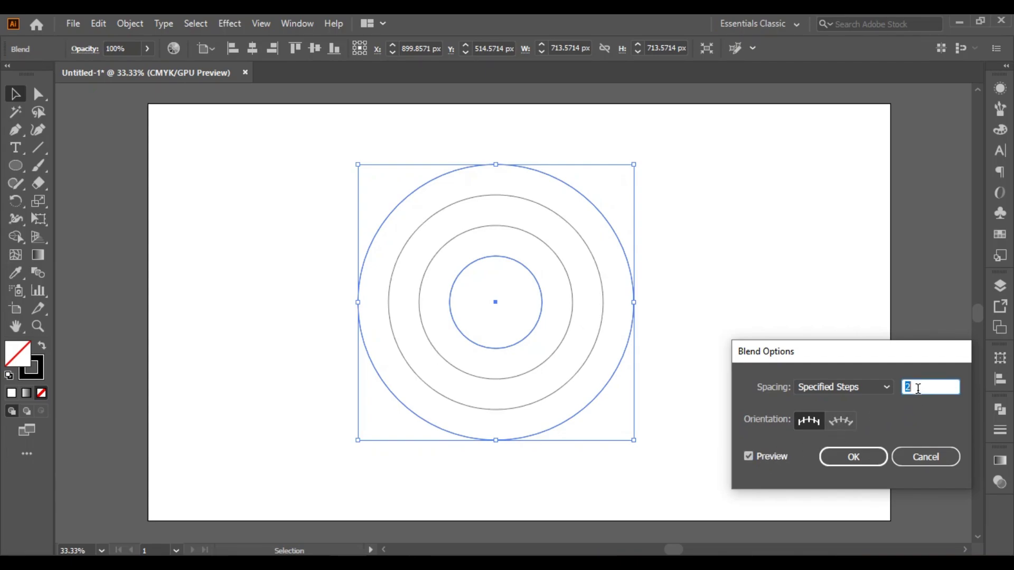
{"action": "left_click", "coordinate": [855, 459]}
Step: Expand the blend into a group of four separate circle outlines
{"action": "left_click", "coordinate": [777, 369]}
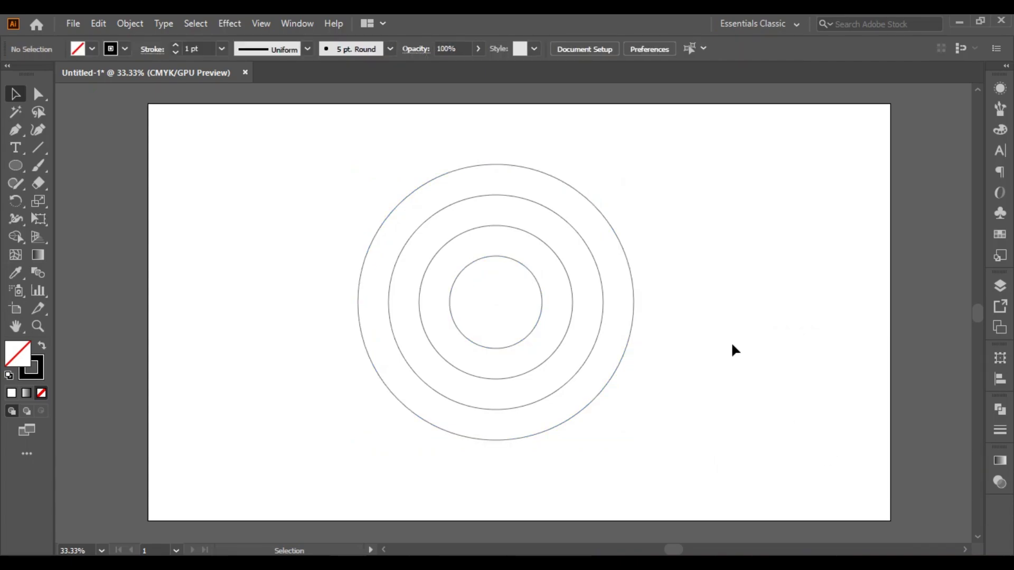
{"action": "left_click", "coordinate": [389, 296]}
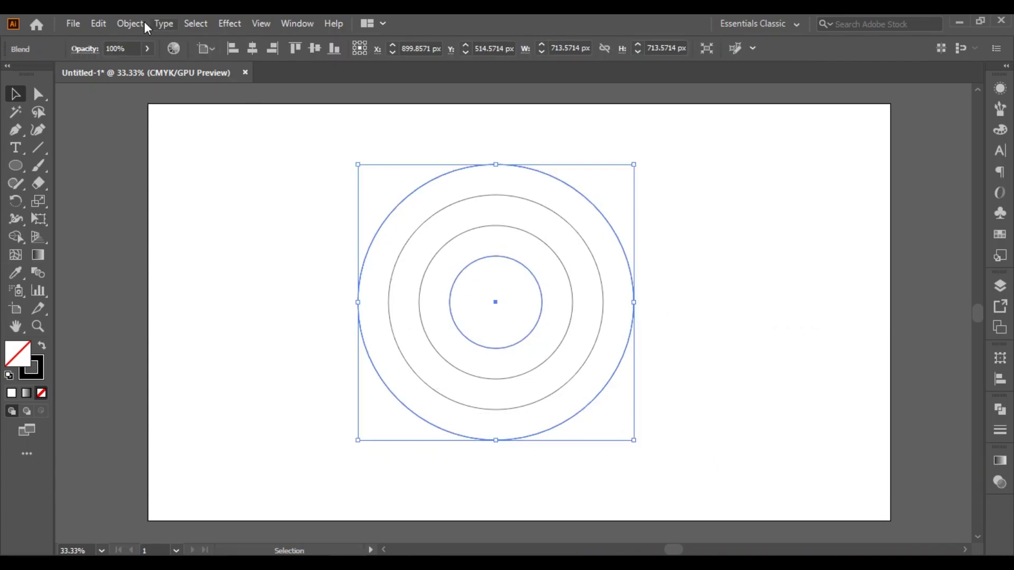
{"action": "left_click", "coordinate": [130, 24]}
{"action": "left_click", "coordinate": [197, 198]}
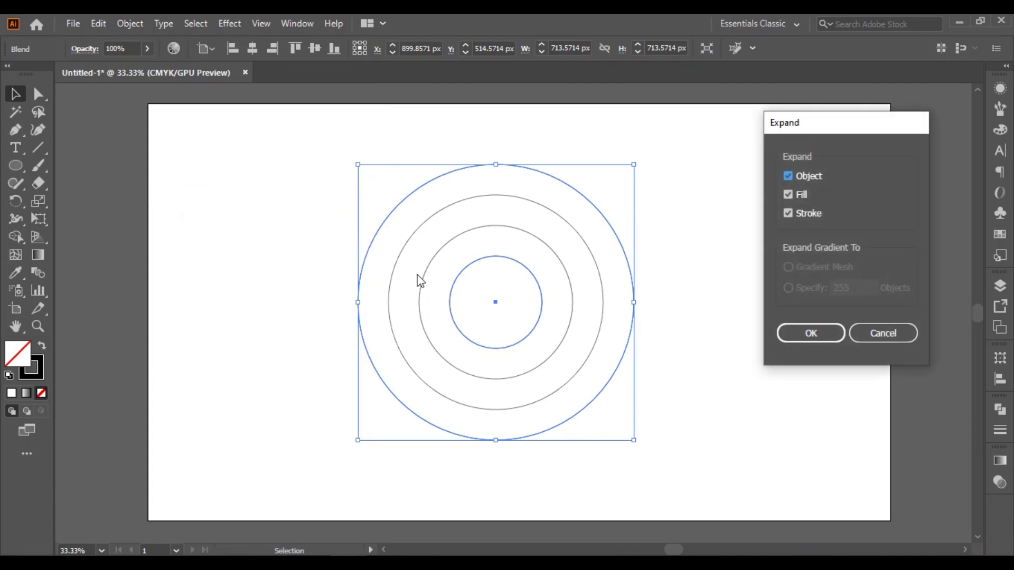
{"action": "left_click", "coordinate": [810, 334]}
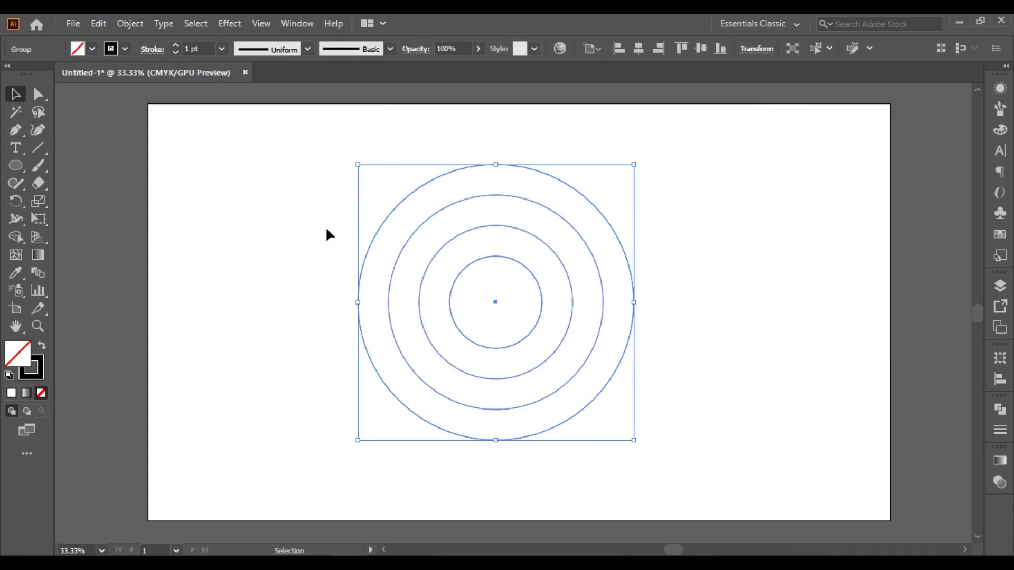
{"action": "left_click", "coordinate": [258, 214]}
Step: Draw a horizontal line across the circles and centre it horizontally on them with Align
{"action": "left_click", "coordinate": [38, 150]}
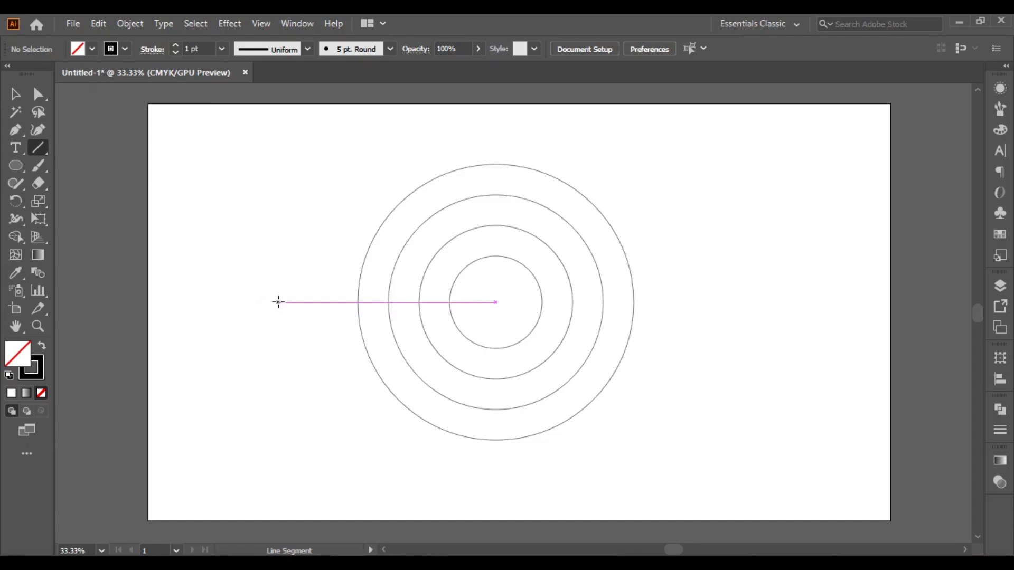
{"action": "left_click_drag", "start_coordinate": [278, 302], "coordinate": [679, 302]}
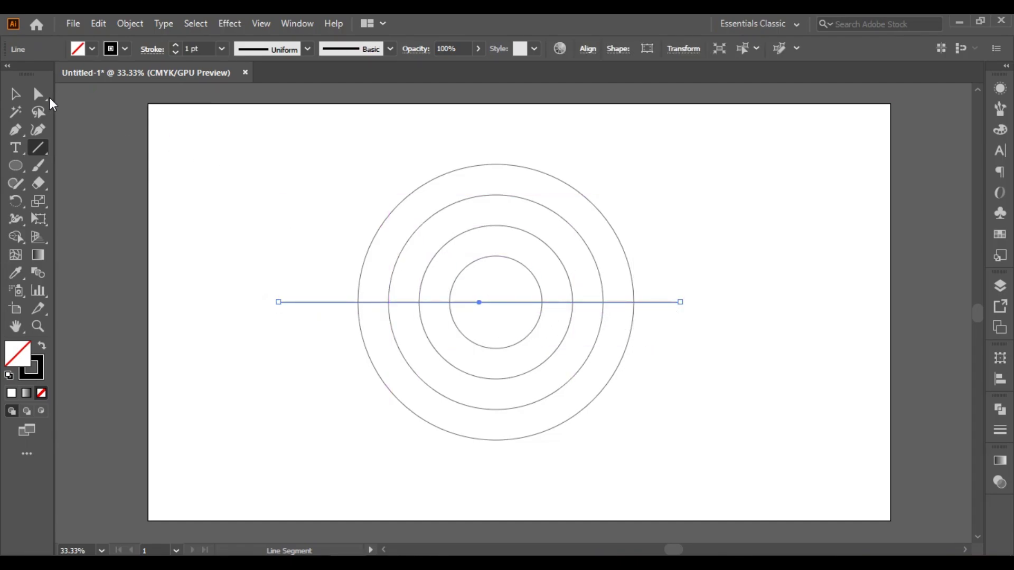
{"action": "left_click", "coordinate": [15, 94]}
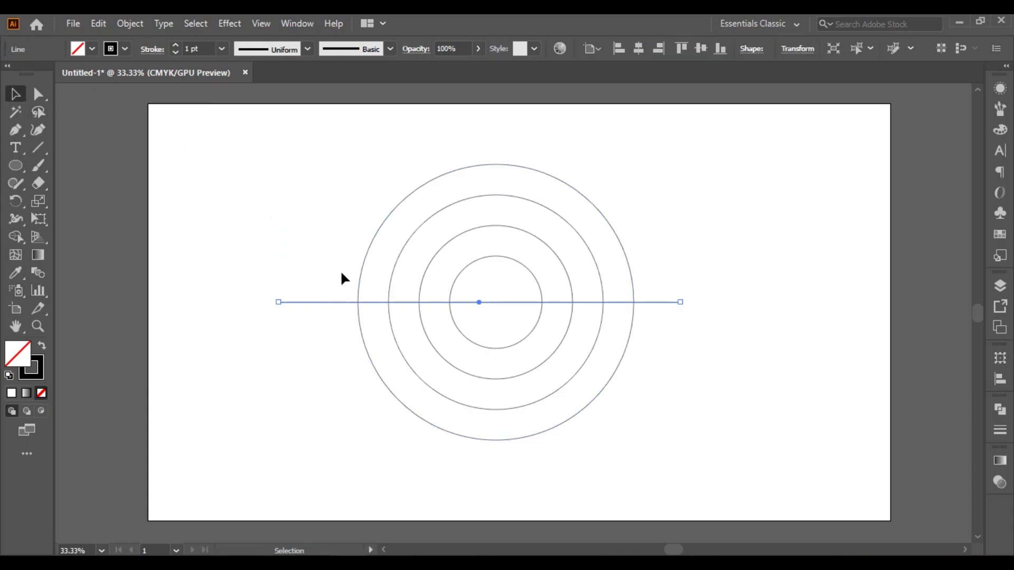
{"action": "left_click_drag", "start_coordinate": [368, 339], "coordinate": [362, 351]}
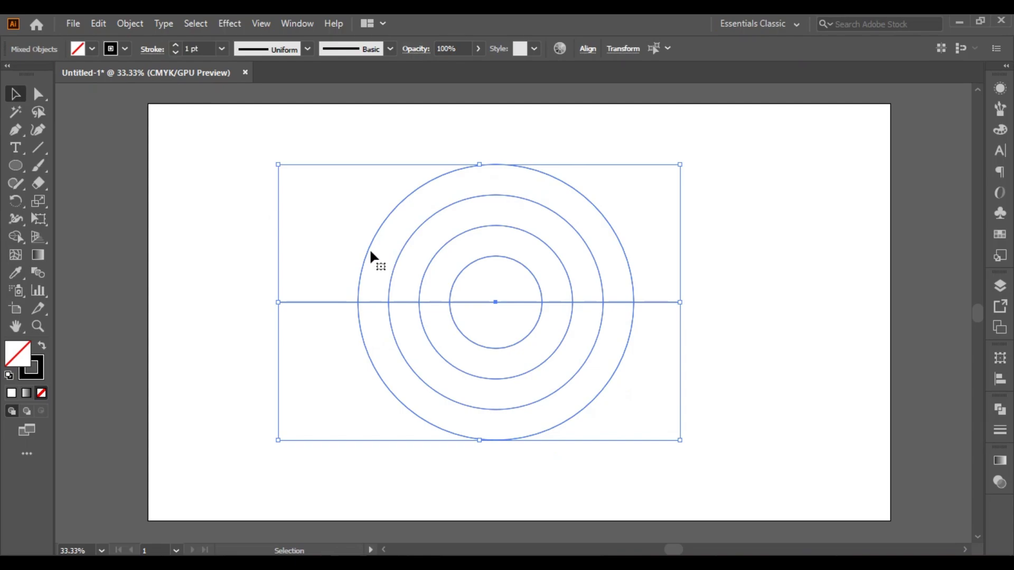
{"action": "left_click", "coordinate": [1000, 379]}
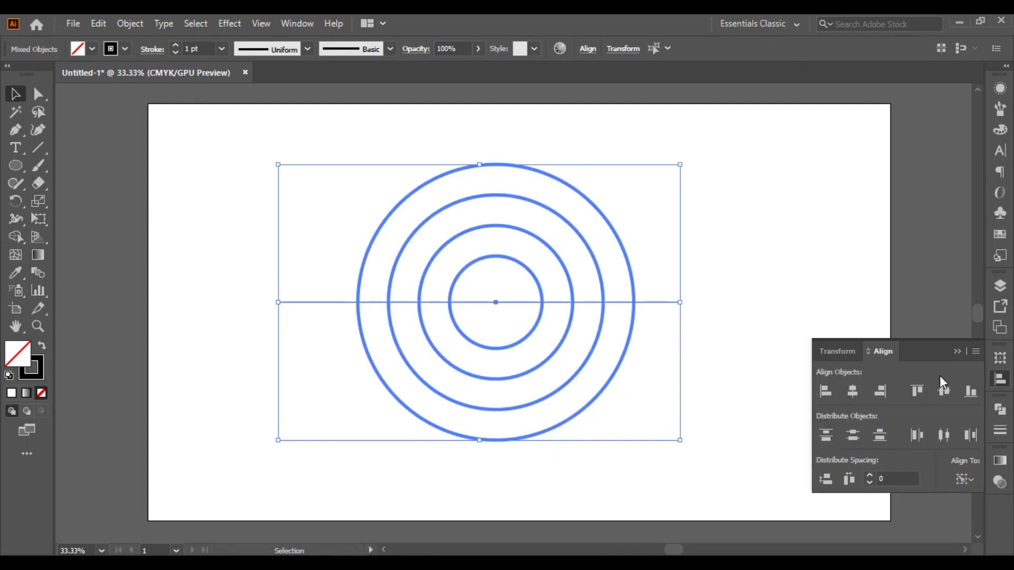
{"action": "left_click", "coordinate": [852, 392]}
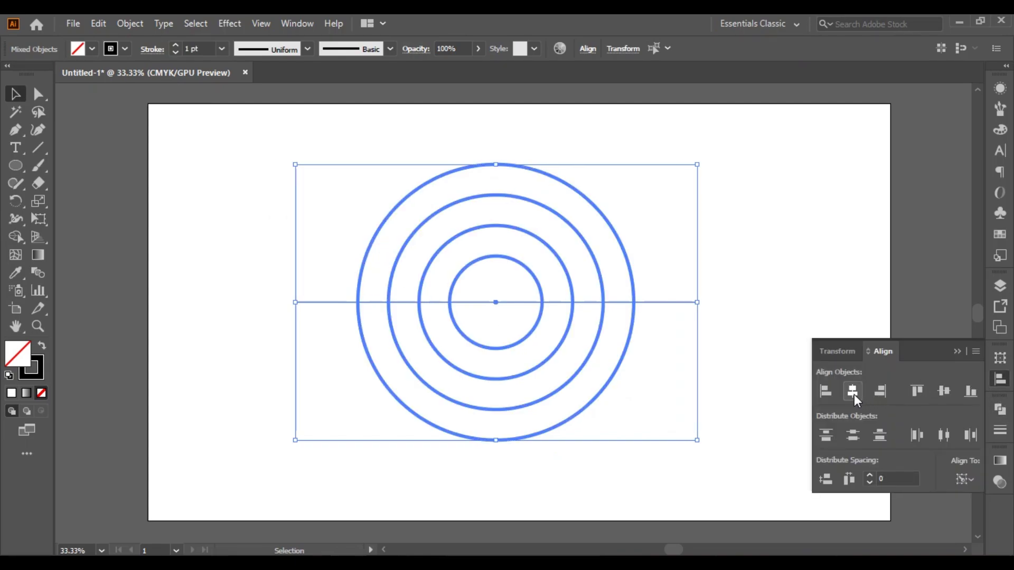
{"action": "left_click", "coordinate": [957, 351]}
Step: Make a copy of the horizontal line rotated 45°
{"action": "left_click", "coordinate": [547, 328]}
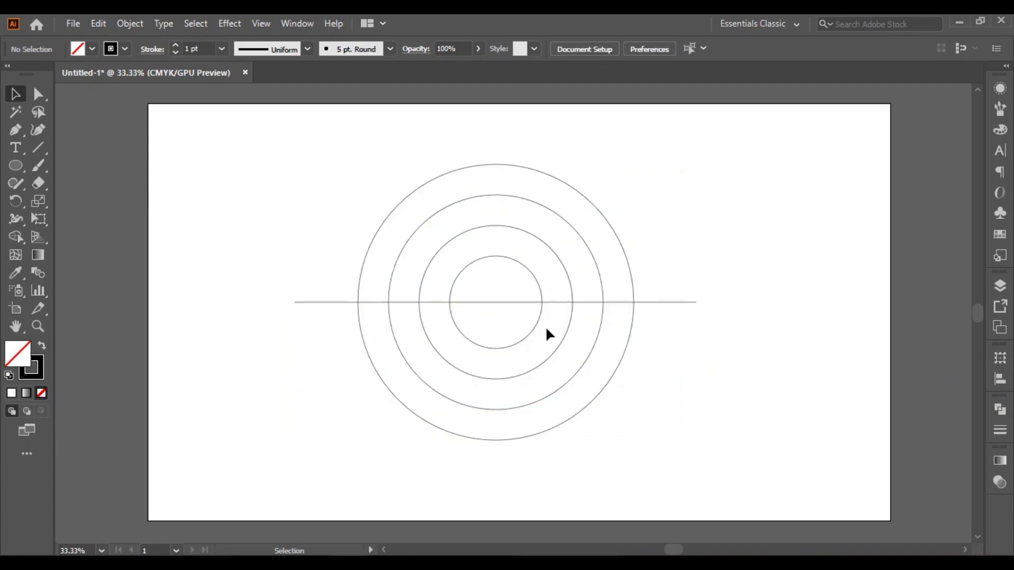
{"action": "right_click", "coordinate": [522, 303]}
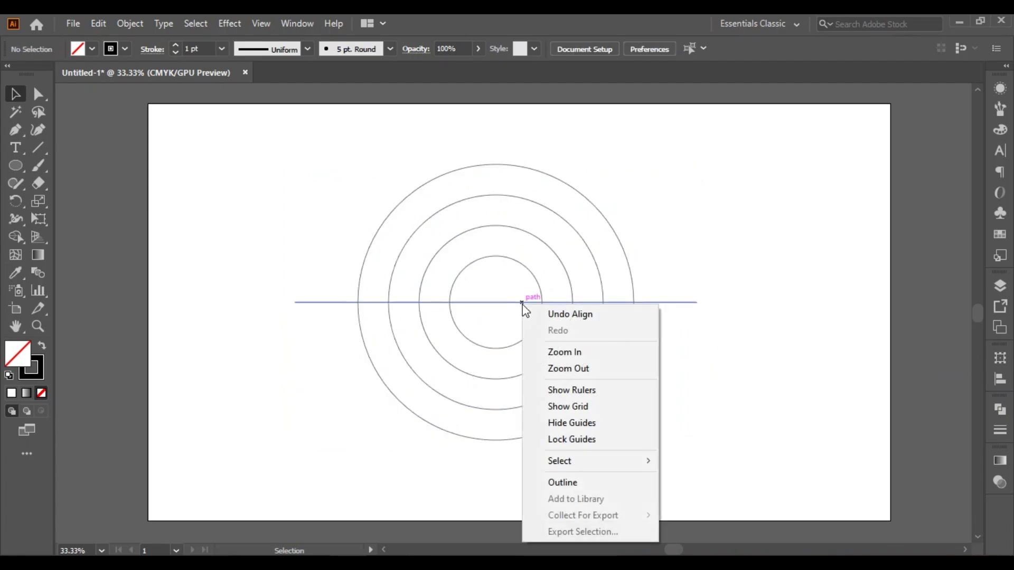
{"action": "left_click", "coordinate": [508, 302]}
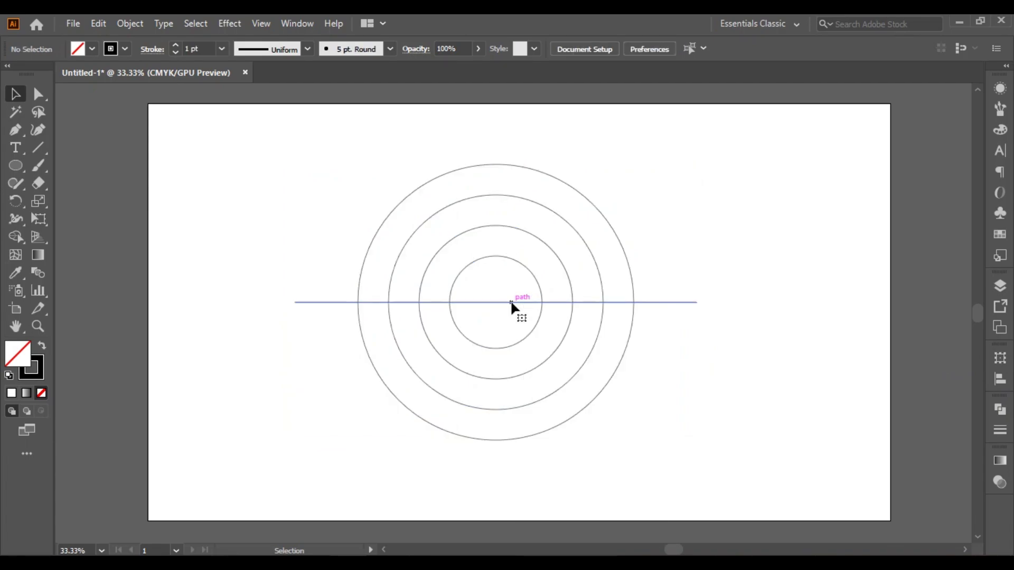
{"action": "right_click", "coordinate": [510, 301]}
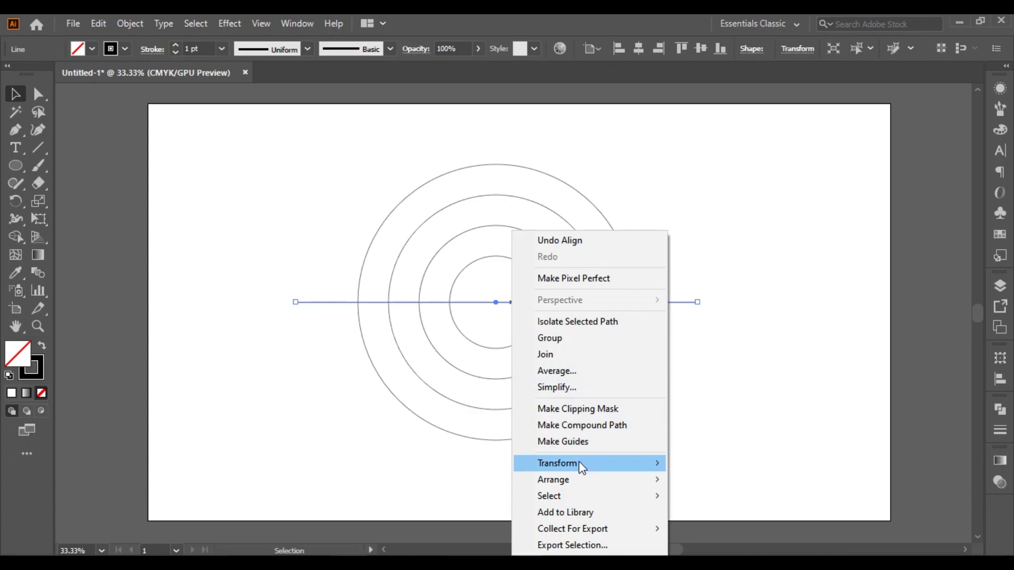
{"action": "mouse_move", "coordinate": [557, 462]}
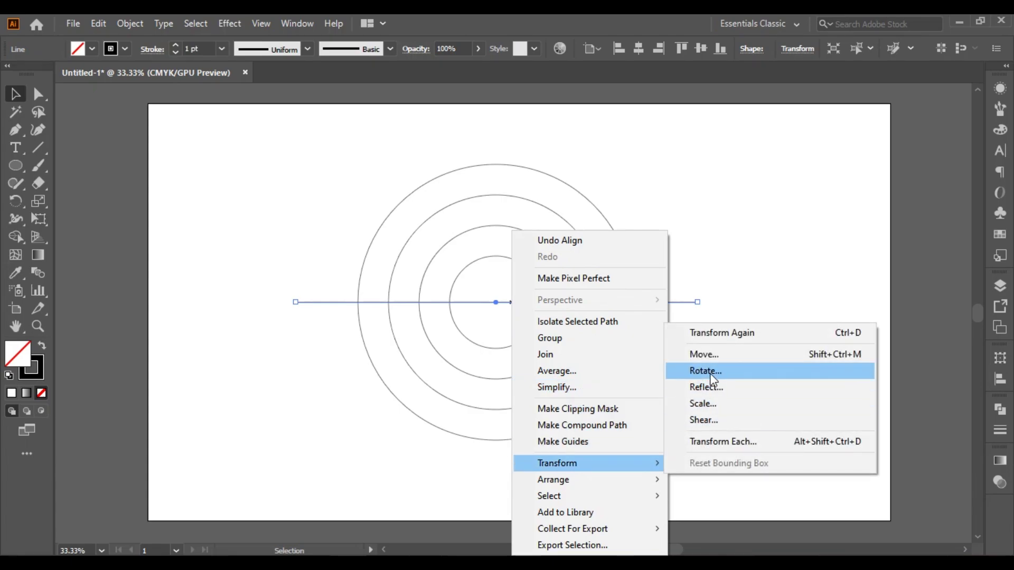
{"action": "left_click", "coordinate": [708, 371]}
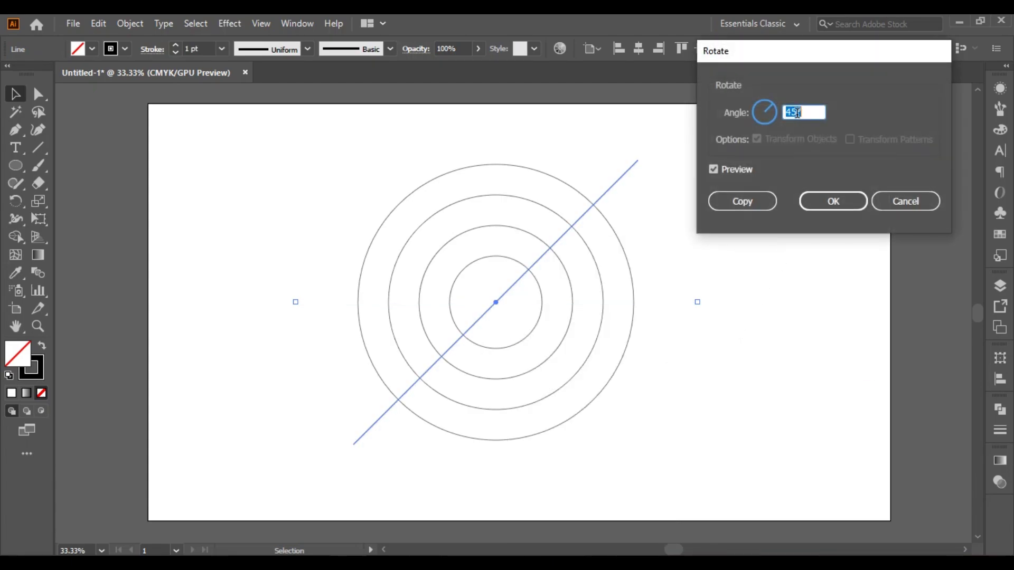
{"action": "left_click", "coordinate": [743, 200]}
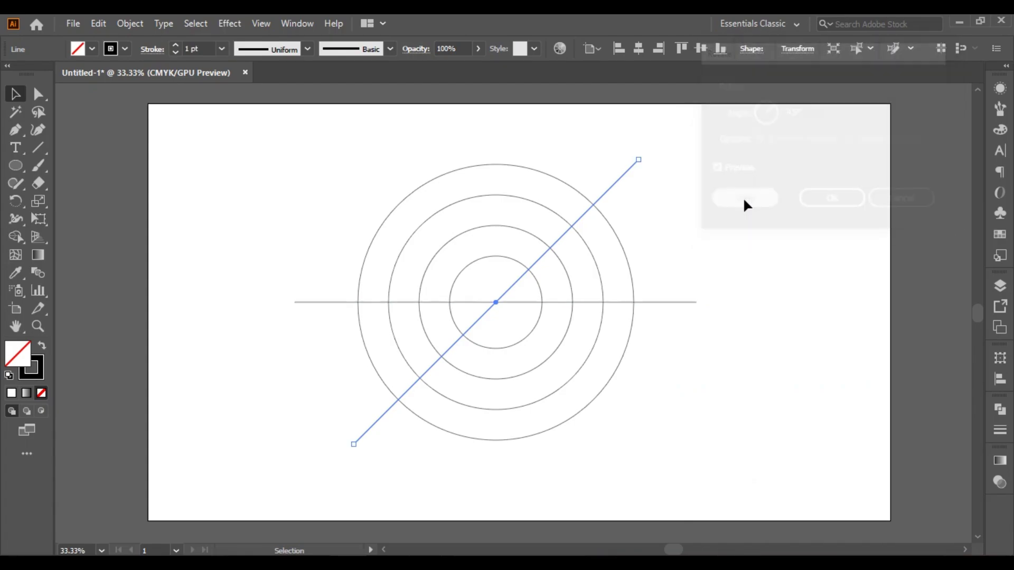
Step: Make another copy of the horizontal line rotated -45°
{"action": "left_click", "coordinate": [674, 303]}
{"action": "right_click", "coordinate": [675, 302]}
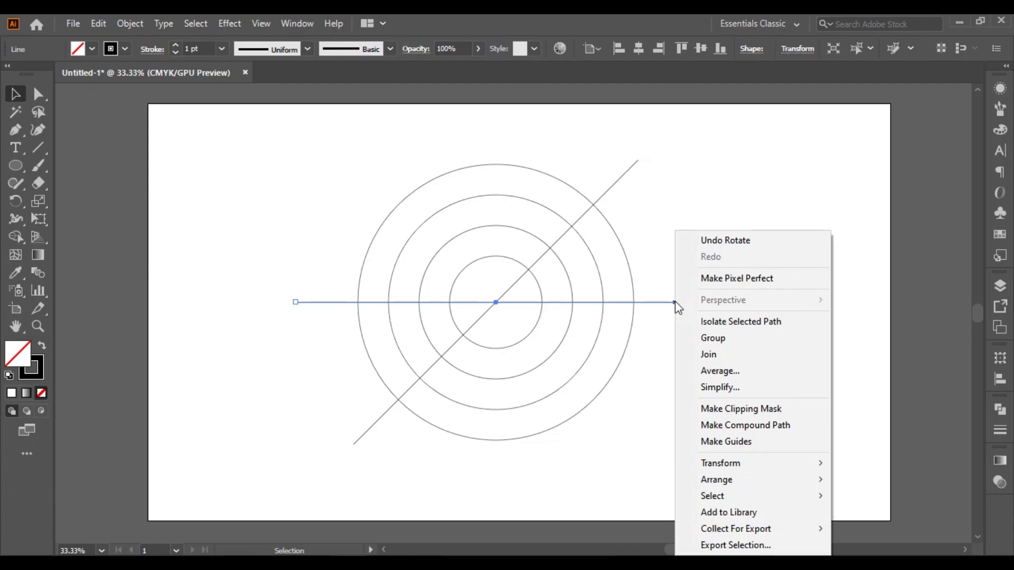
{"action": "mouse_move", "coordinate": [721, 463]}
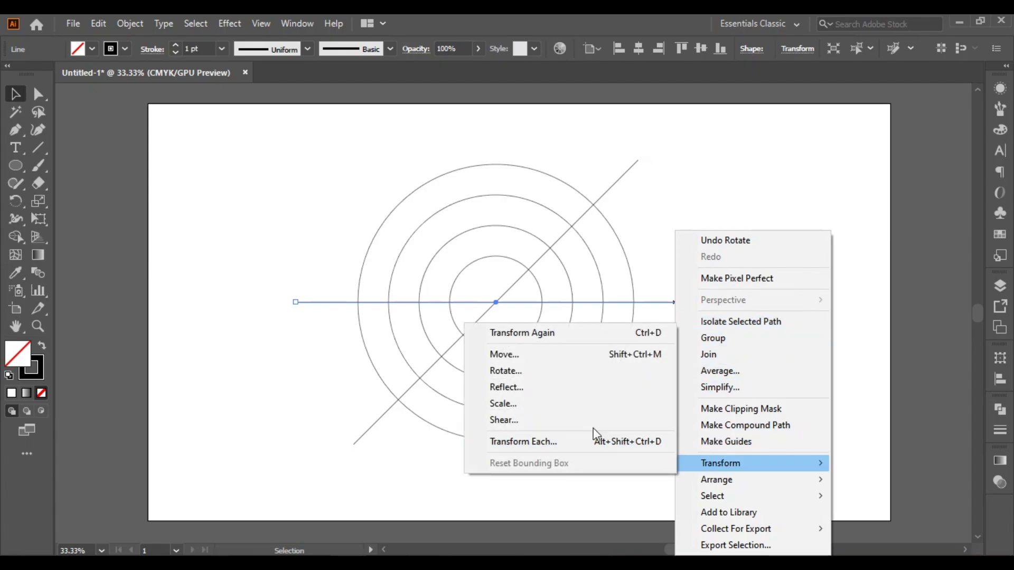
{"action": "left_click", "coordinate": [554, 372]}
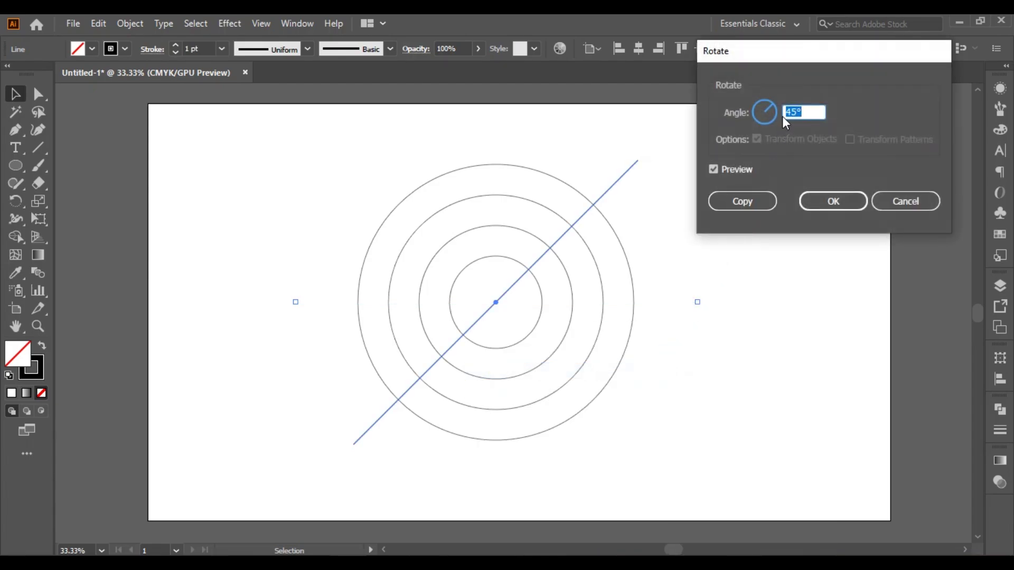
{"action": "left_click", "coordinate": [784, 113]}
{"action": "type", "text": "-"}
{"action": "left_click", "coordinate": [741, 201]}
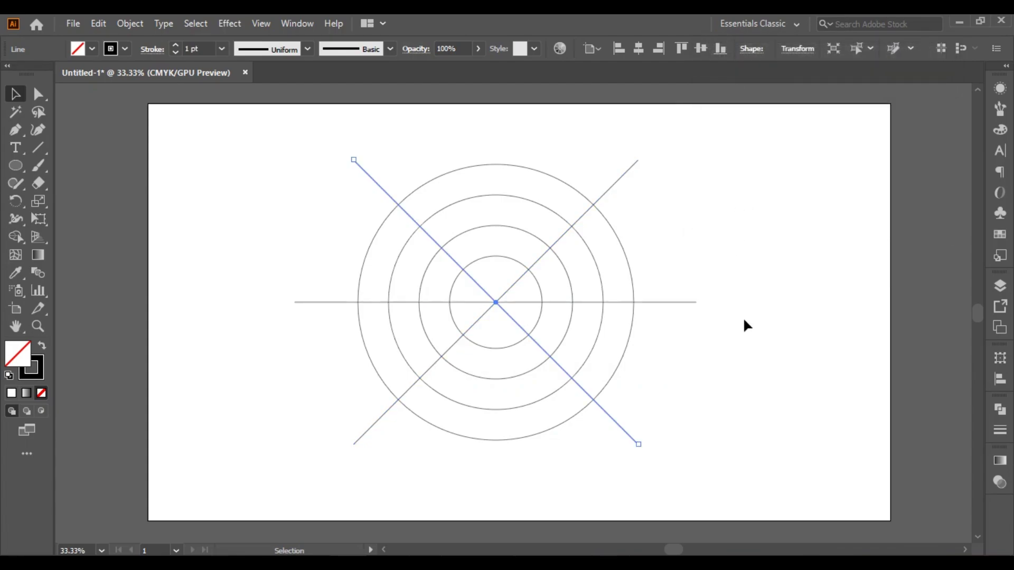
Step: Delete the horizontal line and copy the falling diagonal parallel toward the upper right
{"action": "left_click", "coordinate": [661, 302]}
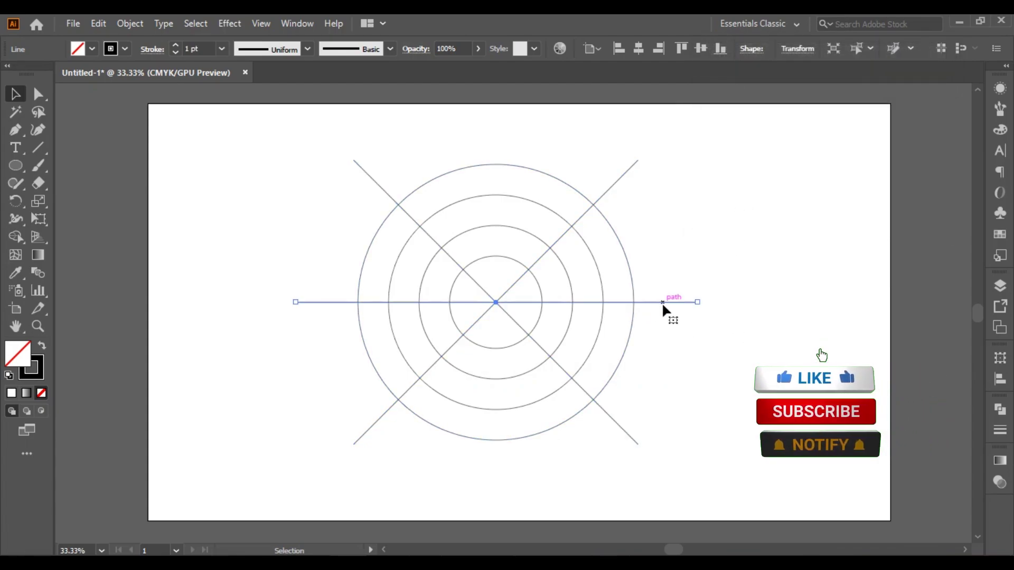
{"action": "key", "text": "Delete"}
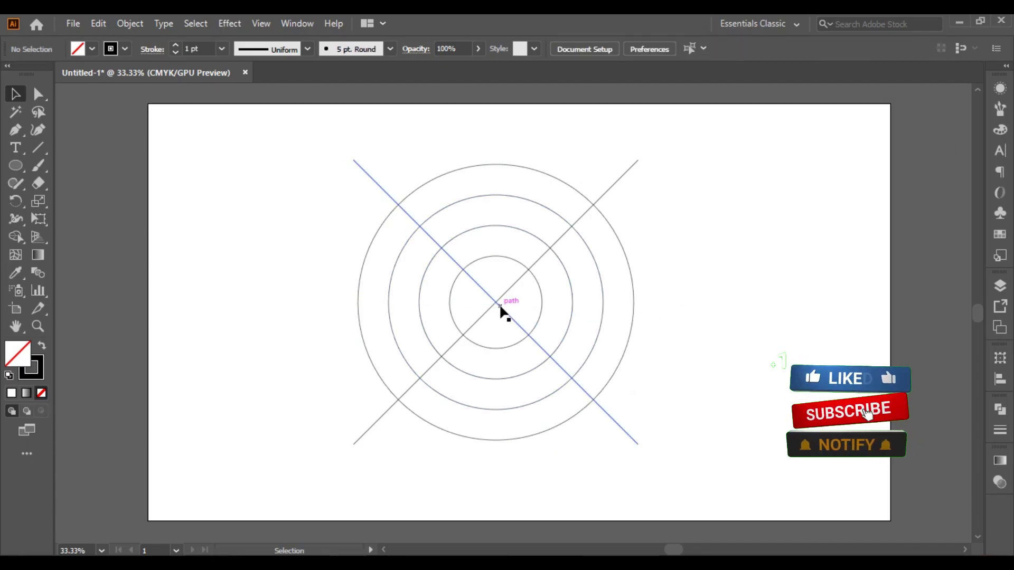
{"action": "left_click", "coordinate": [502, 316]}
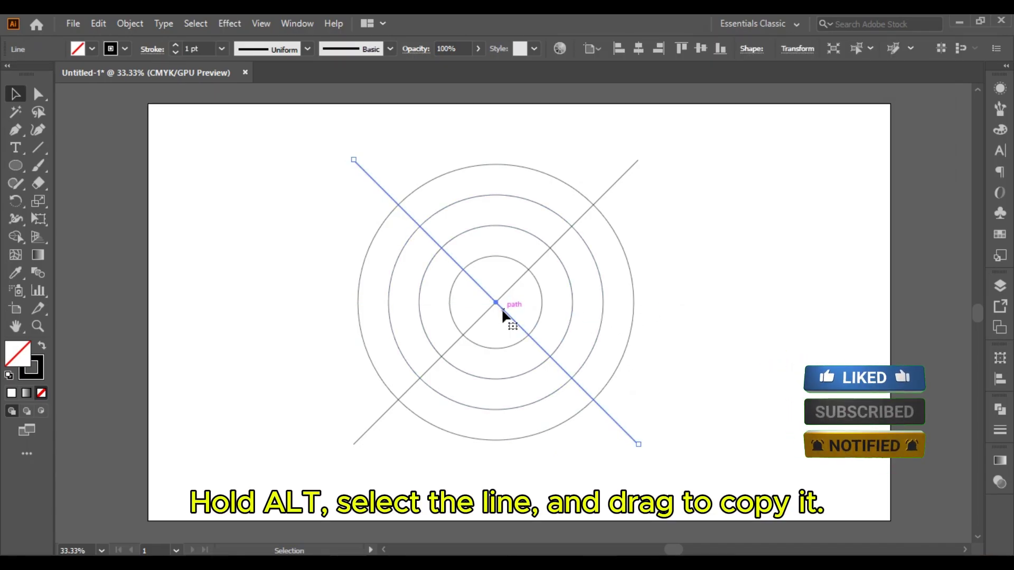
{"action": "left_click_drag", "start_coordinate": [503, 311], "coordinate": [564, 266]}
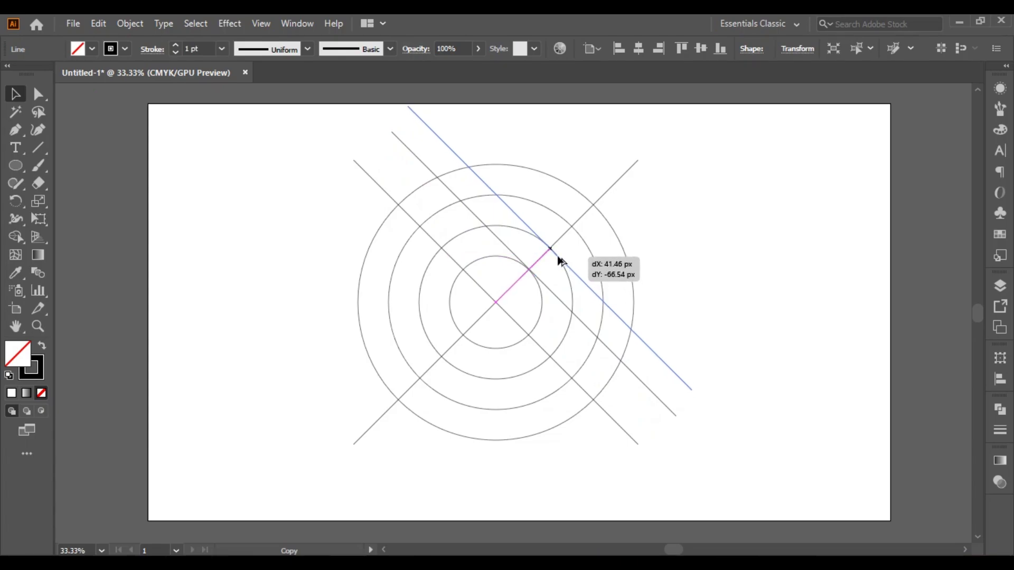
{"action": "mouse_move", "coordinate": [564, 267]}
{"action": "left_mouse_down"}
{"action": "mouse_move", "coordinate": [558, 257]}
{"action": "mouse_move", "coordinate": [581, 238]}
{"action": "left_mouse_up"}
{"action": "left_click", "coordinate": [718, 249]}
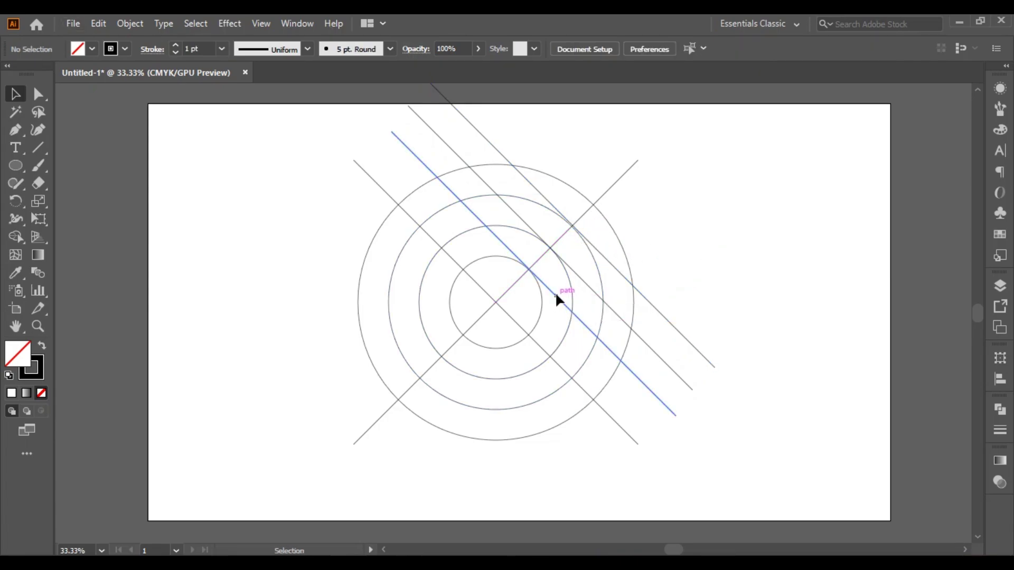
Step: Adjust the diagonal copies, then select all lines and circles and zoom in
{"action": "left_click_drag", "start_coordinate": [556, 297], "coordinate": [552, 290]}
{"action": "left_click", "coordinate": [702, 248]}
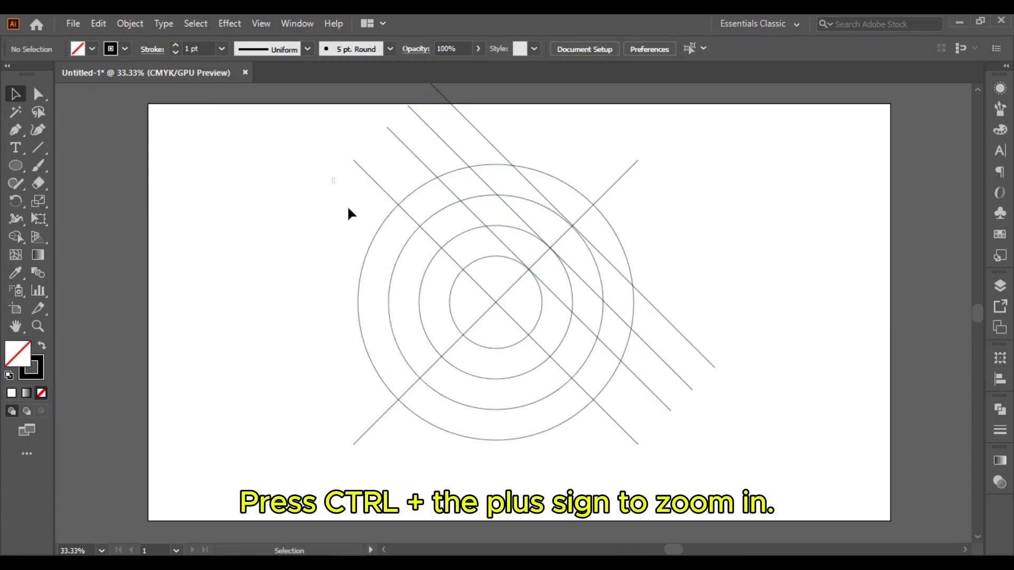
{"action": "left_click_drag", "start_coordinate": [331, 180], "coordinate": [701, 429]}
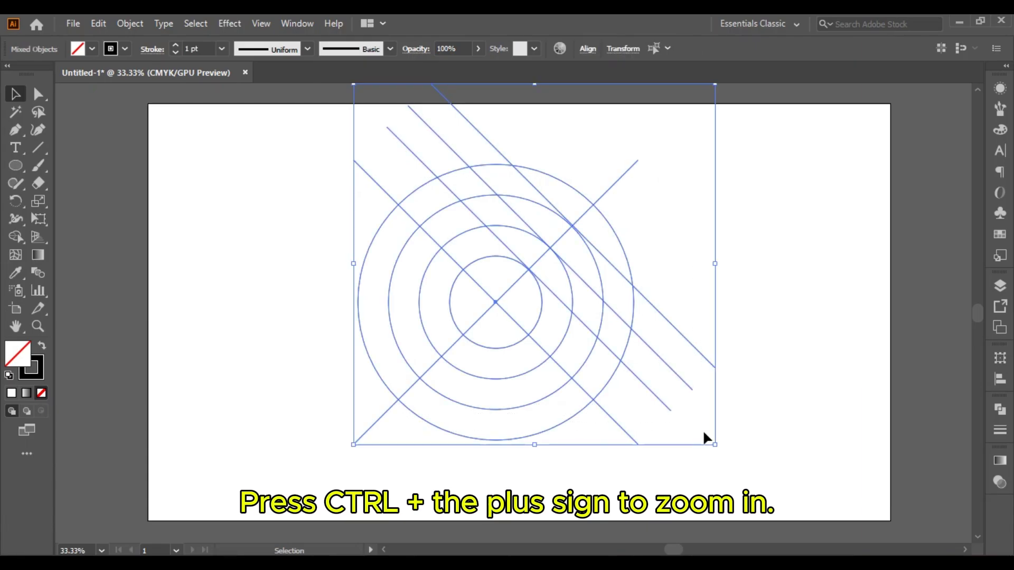
{"action": "key", "text": "a"}
{"action": "key", "text": "ctrl+plus"}
{"action": "key", "text": "ctrl+plus"}
{"action": "key", "text": "ctrl+plus"}
{"action": "key", "text": "ctrl+plus"}
{"action": "key", "text": "ctrl+plus"}
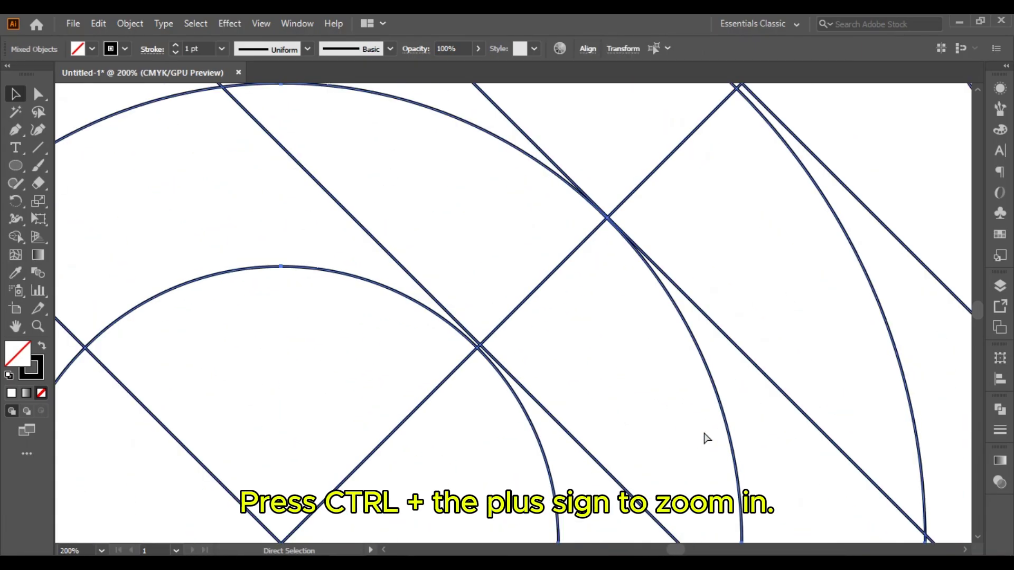
{"action": "key", "text": "ctrl+plus"}
Step: Snap the first parallel diagonal copy onto its rising-diagonal and circle intersection
{"action": "mouse_move", "coordinate": [427, 451]}
{"action": "left_mouse_down"}
{"action": "mouse_move", "coordinate": [482, 305]}
{"action": "mouse_move", "coordinate": [563, 194]}
{"action": "mouse_move", "coordinate": [465, 401]}
{"action": "left_mouse_up"}
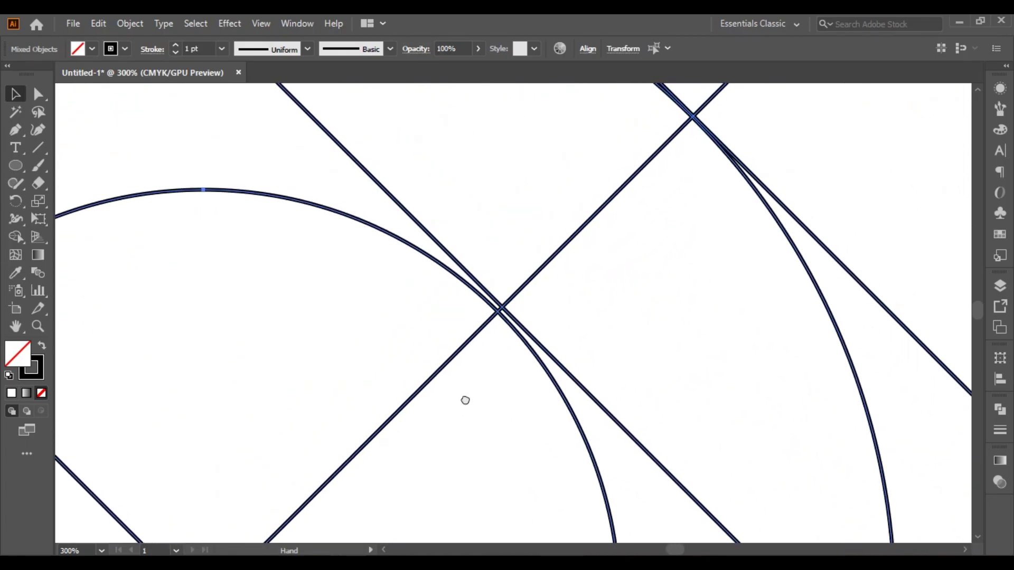
{"action": "left_click", "coordinate": [591, 328]}
{"action": "left_click", "coordinate": [513, 318]}
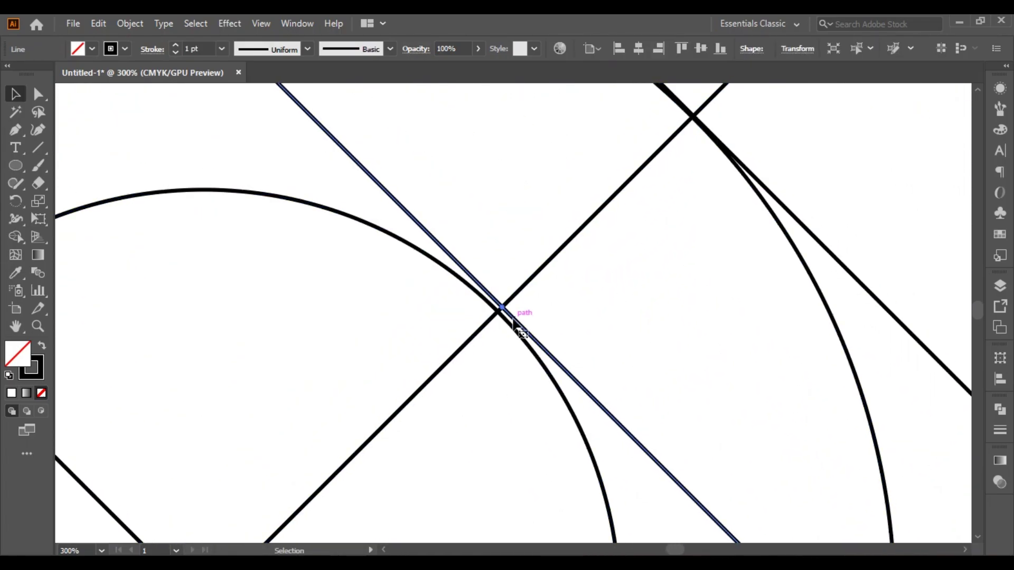
{"action": "key", "text": "ctrl"}
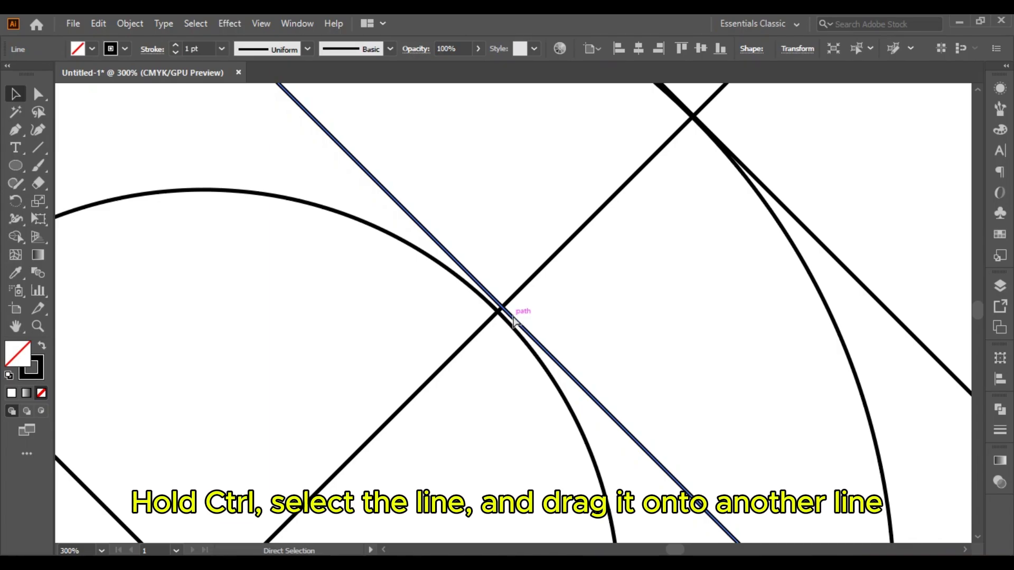
{"action": "left_click", "coordinate": [505, 311]}
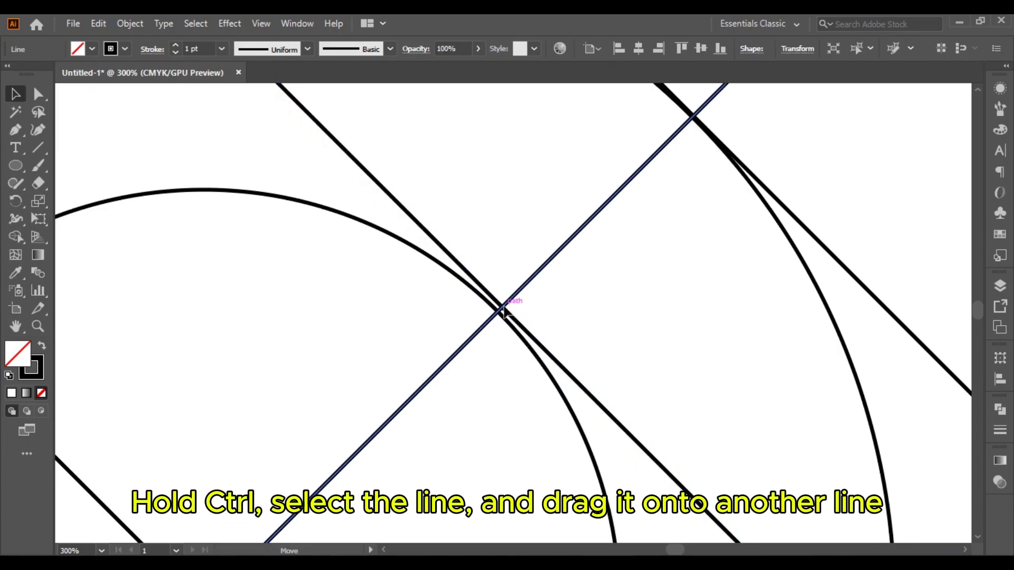
{"action": "left_click_drag", "start_coordinate": [504, 312], "coordinate": [502, 312]}
{"action": "left_click", "coordinate": [509, 317], "text": "shift"}
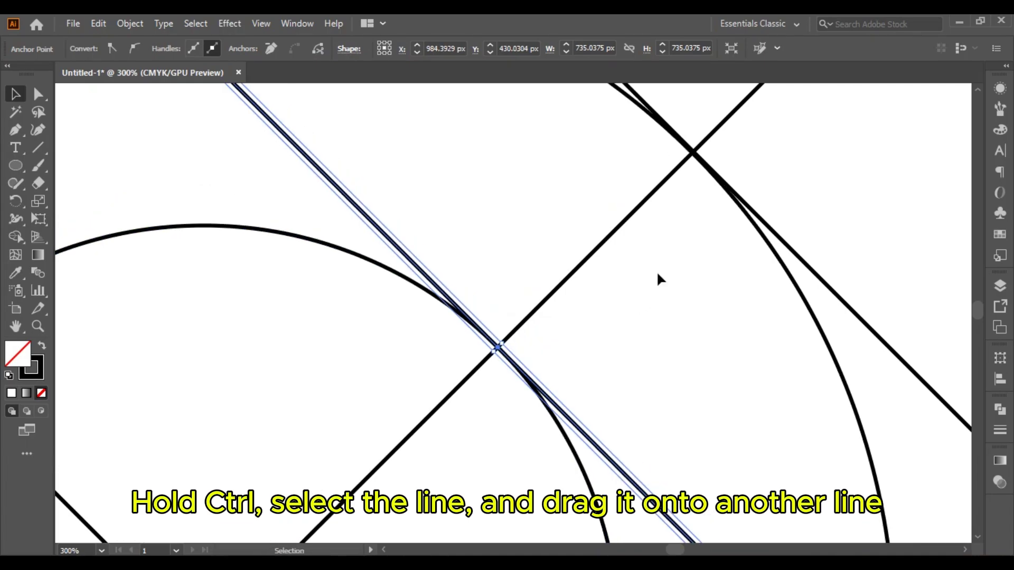
{"action": "scroll", "coordinate": [657, 275], "scroll_direction": "up", "scroll_amount": 2}
{"action": "scroll", "coordinate": [657, 274], "scroll_direction": "up", "scroll_amount": 1}
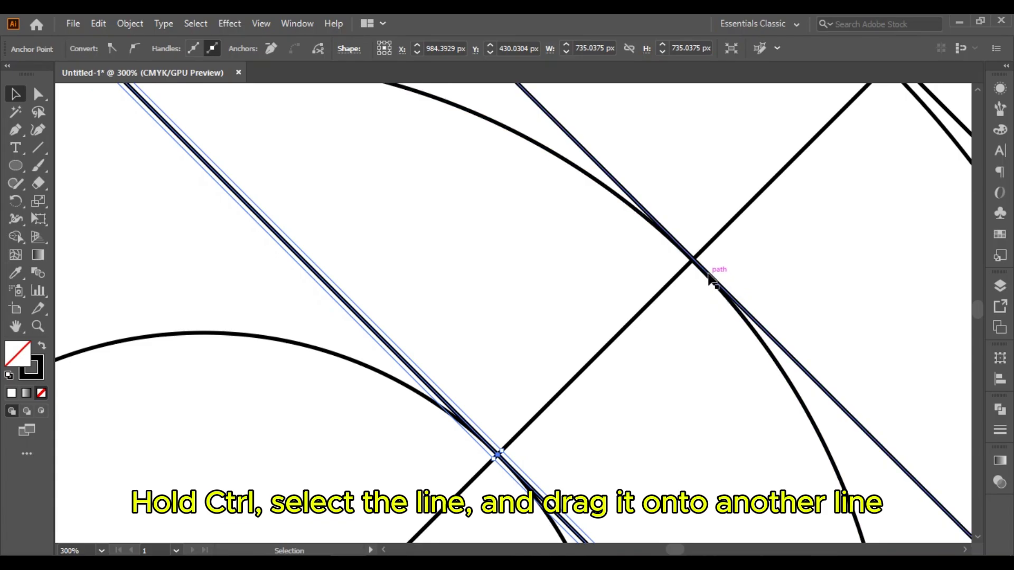
Step: Snap the remaining diagonal copies through their ring crossings, then zoom out
{"action": "left_click_drag", "start_coordinate": [709, 279], "coordinate": [706, 268]}
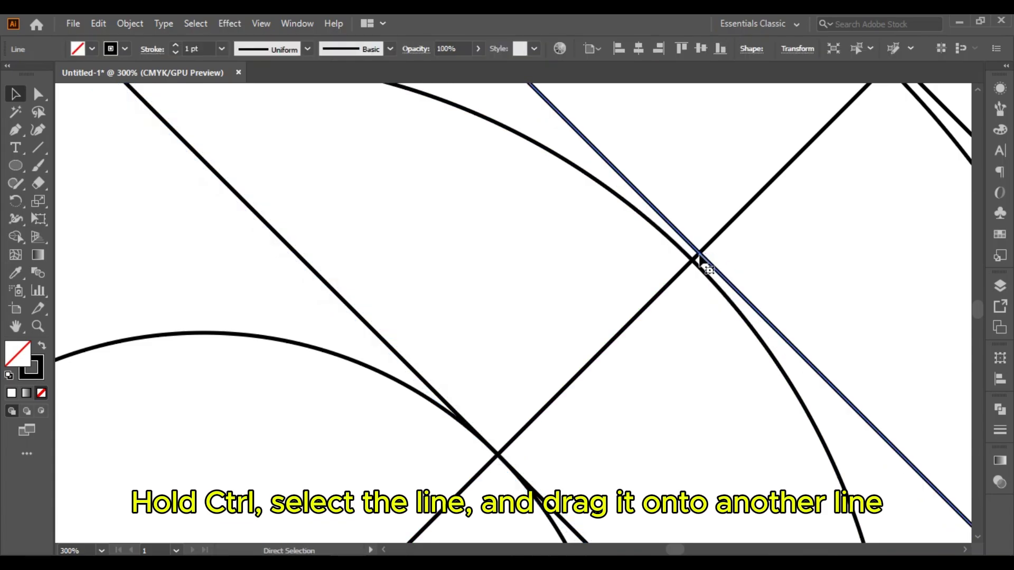
{"action": "left_click_drag", "start_coordinate": [701, 256], "coordinate": [694, 264]}
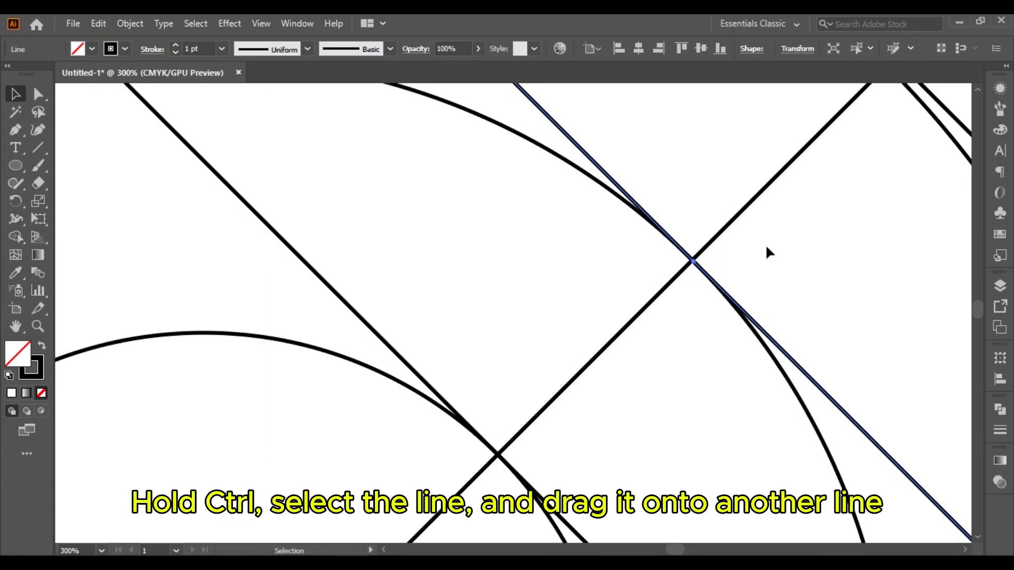
{"action": "left_click_drag", "start_coordinate": [822, 219], "coordinate": [611, 369]}
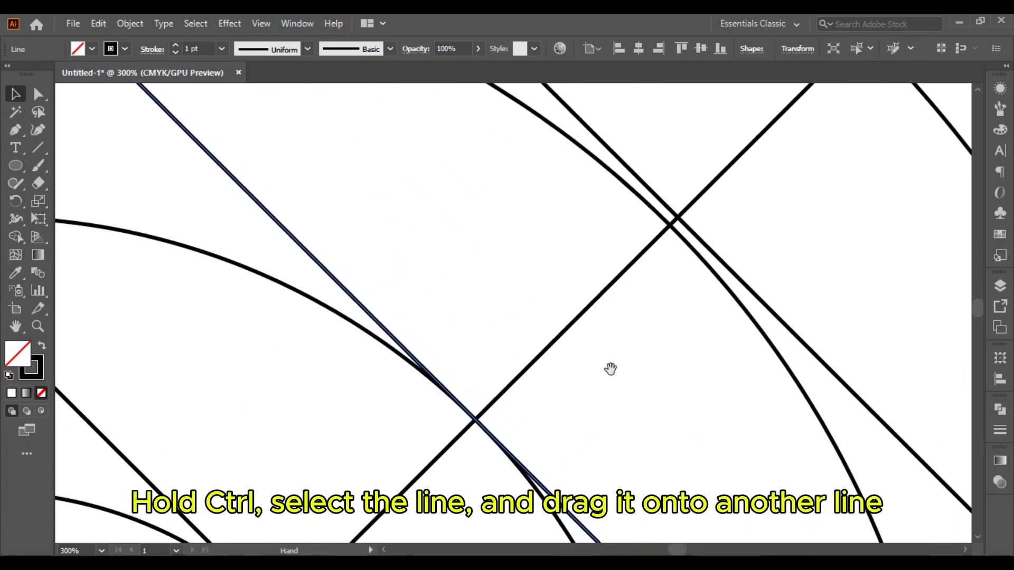
{"action": "left_click", "coordinate": [687, 230]}
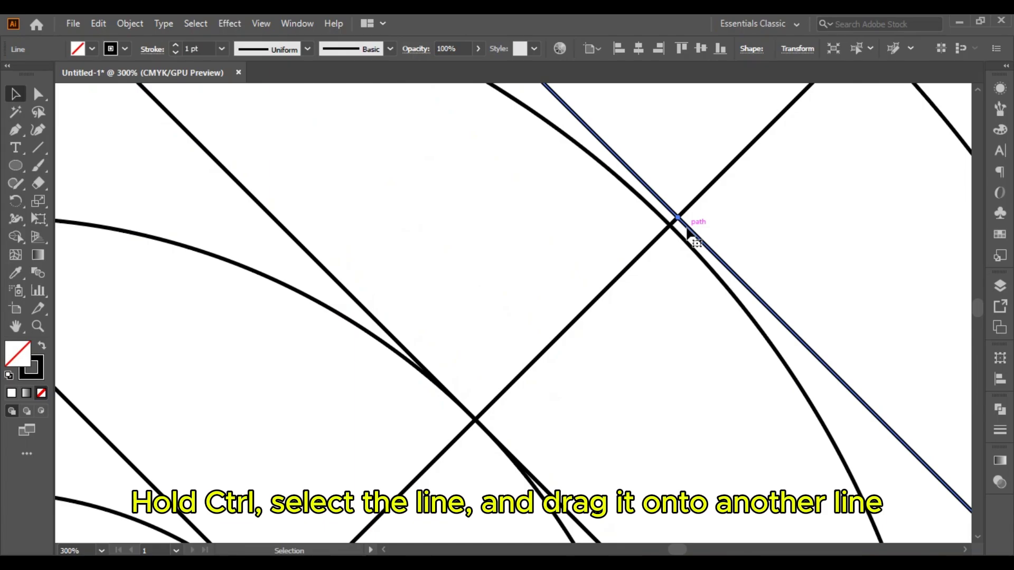
{"action": "key", "text": "ctrl"}
{"action": "left_click_drag", "start_coordinate": [687, 231], "coordinate": [674, 226]}
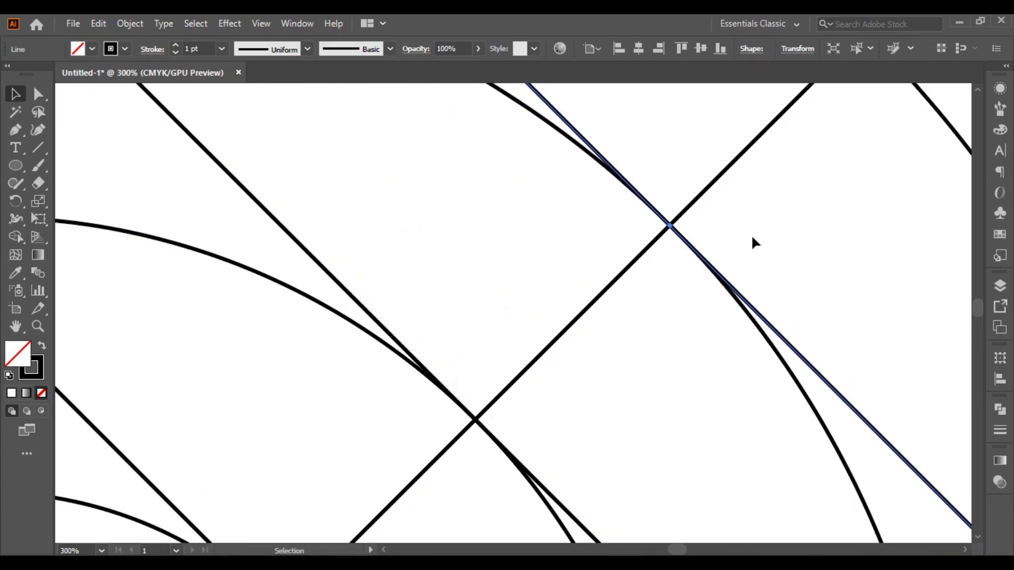
{"action": "scroll", "coordinate": [752, 238], "scroll_direction": "up", "scroll_amount": 2}
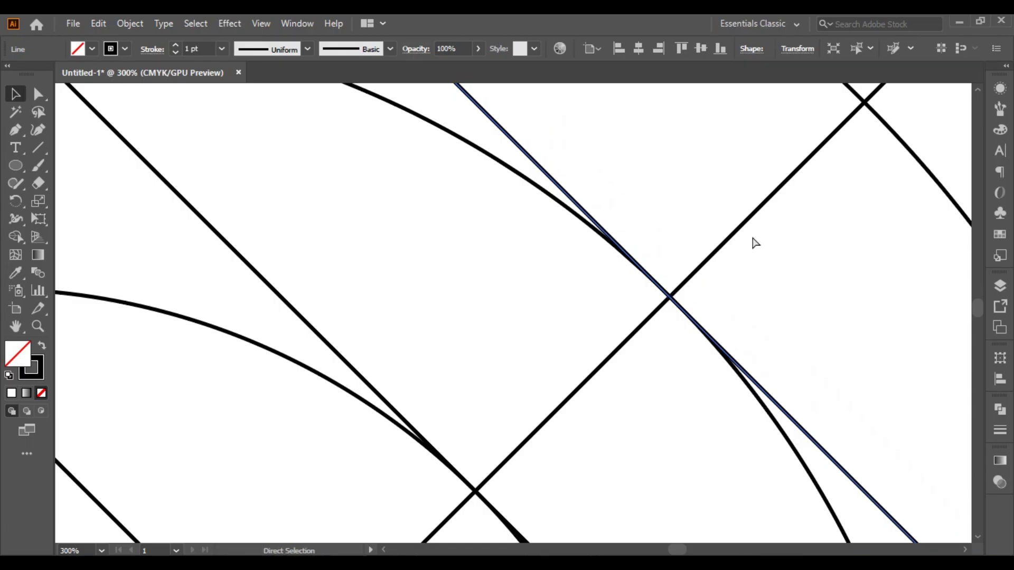
{"action": "key", "text": "ctrl+minus"}
{"action": "key", "text": "ctrl+minus"}
{"action": "key", "text": "ctrl+minus"}
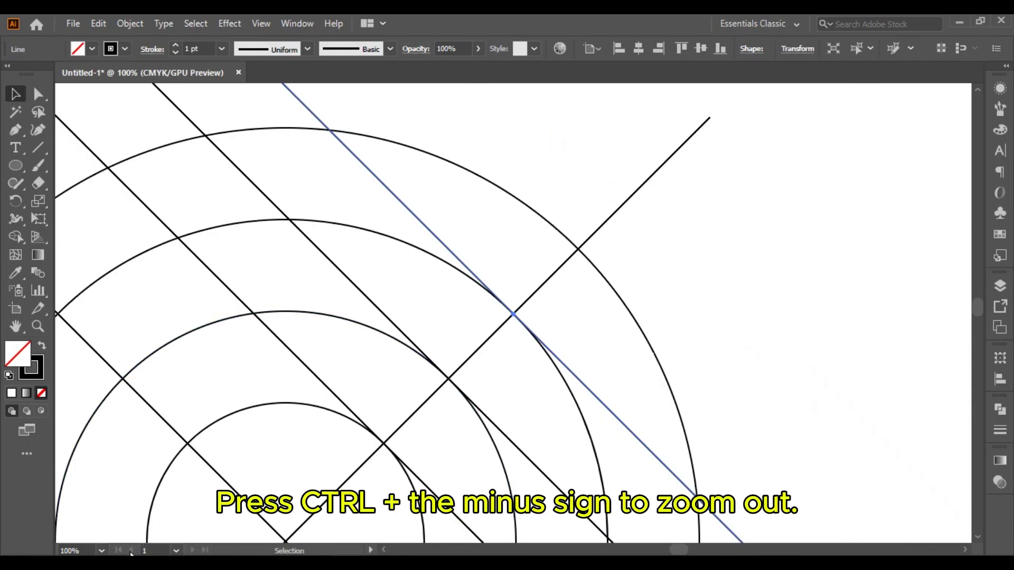
Step: Fit the artboard in view and select all the lines and circles
{"action": "left_click", "coordinate": [102, 551]}
{"action": "left_click", "coordinate": [124, 538]}
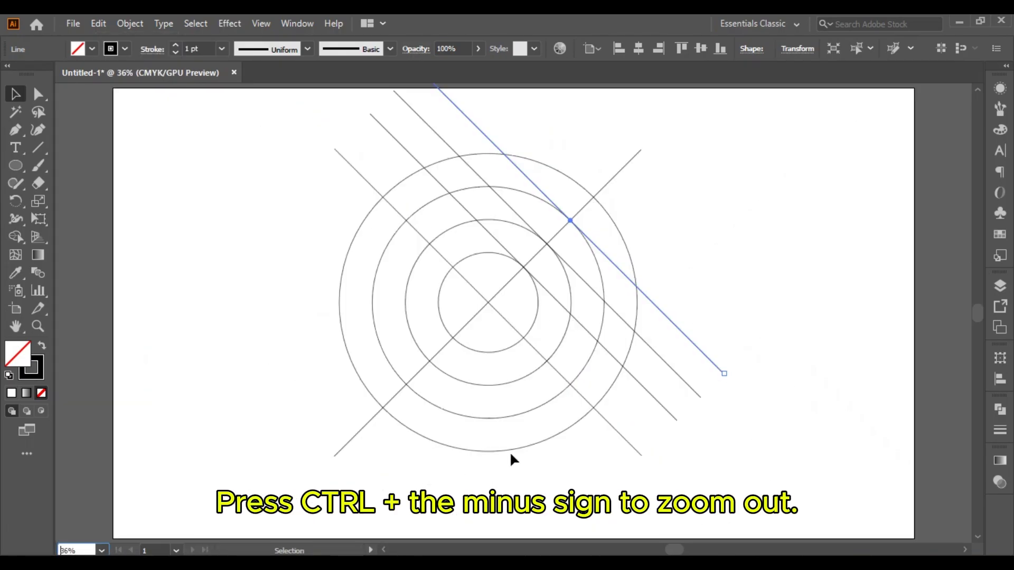
{"action": "left_click", "coordinate": [210, 206]}
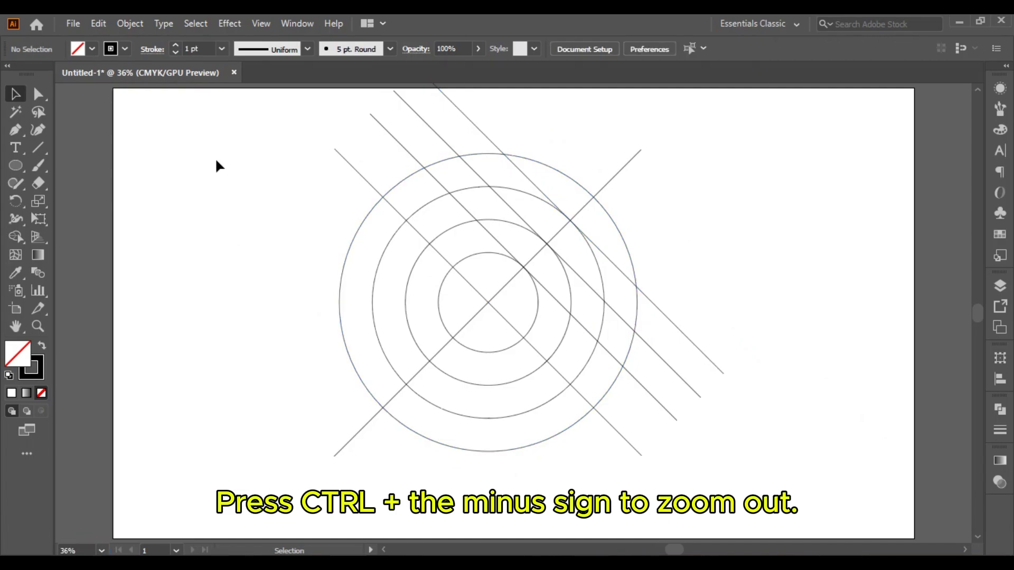
{"action": "left_click_drag", "start_coordinate": [266, 140], "coordinate": [745, 464]}
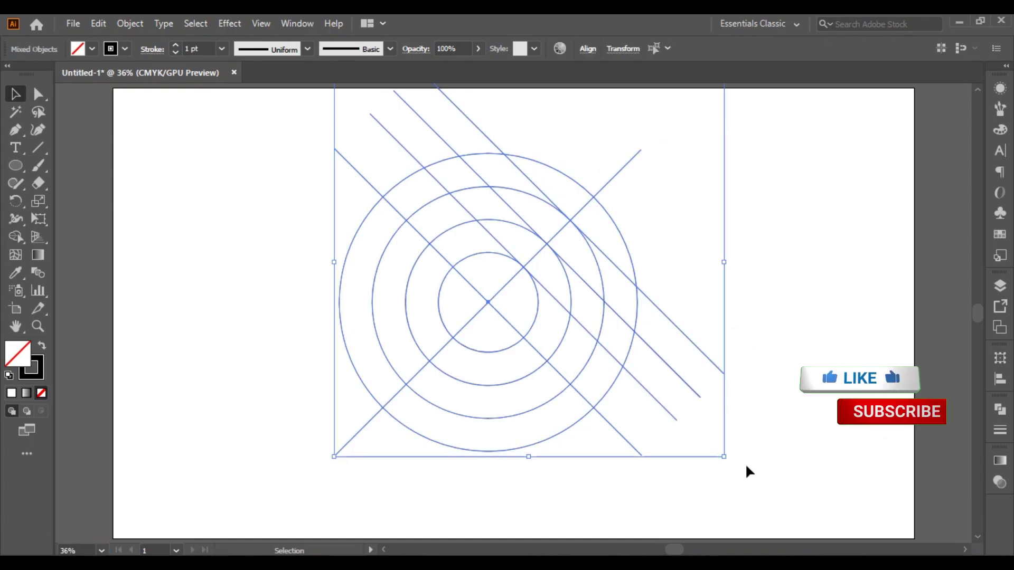
Step: Use Shape Builder with red fill to merge the outer ring arc and diagonal band with inner ring
{"action": "left_click", "coordinate": [15, 236]}
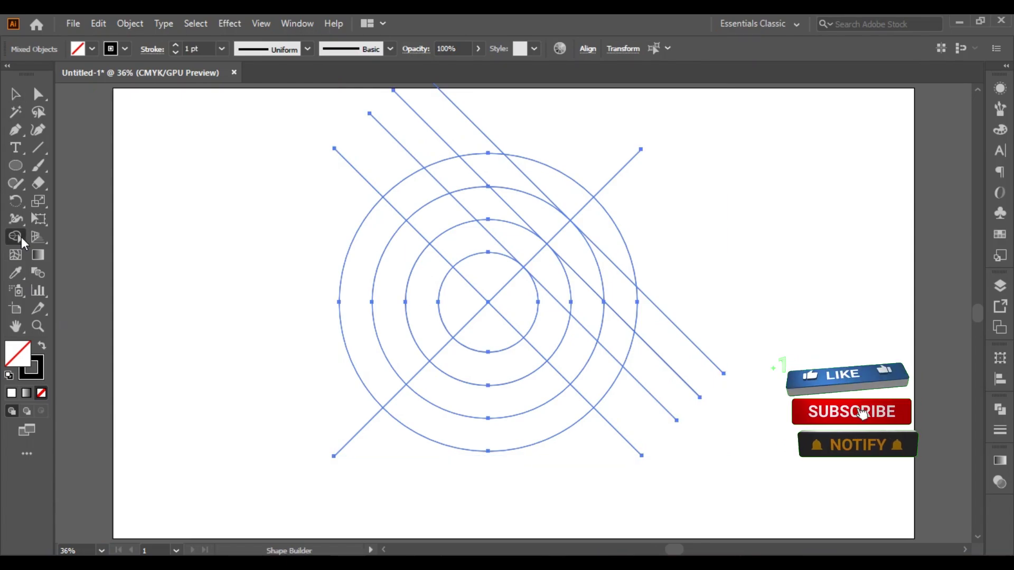
{"action": "left_click", "coordinate": [1000, 234]}
{"action": "left_click", "coordinate": [856, 128]}
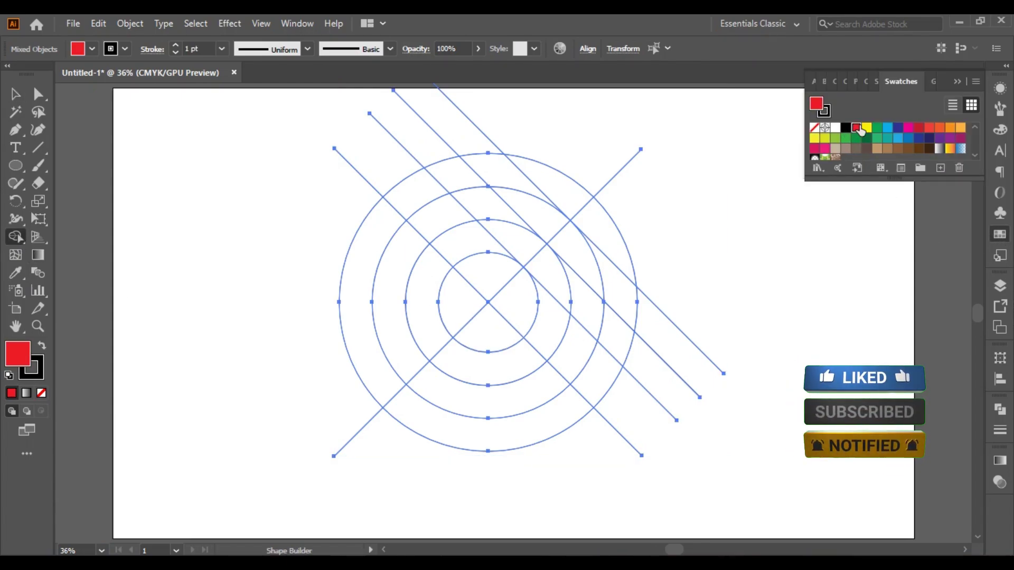
{"action": "left_click", "coordinate": [957, 82]}
{"action": "mouse_move", "coordinate": [368, 248]}
{"action": "left_mouse_down"}
{"action": "mouse_move", "coordinate": [380, 362]}
{"action": "mouse_move", "coordinate": [425, 415]}
{"action": "mouse_move", "coordinate": [561, 430]}
{"action": "mouse_move", "coordinate": [626, 327]}
{"action": "mouse_move", "coordinate": [625, 260]}
{"action": "left_mouse_up"}
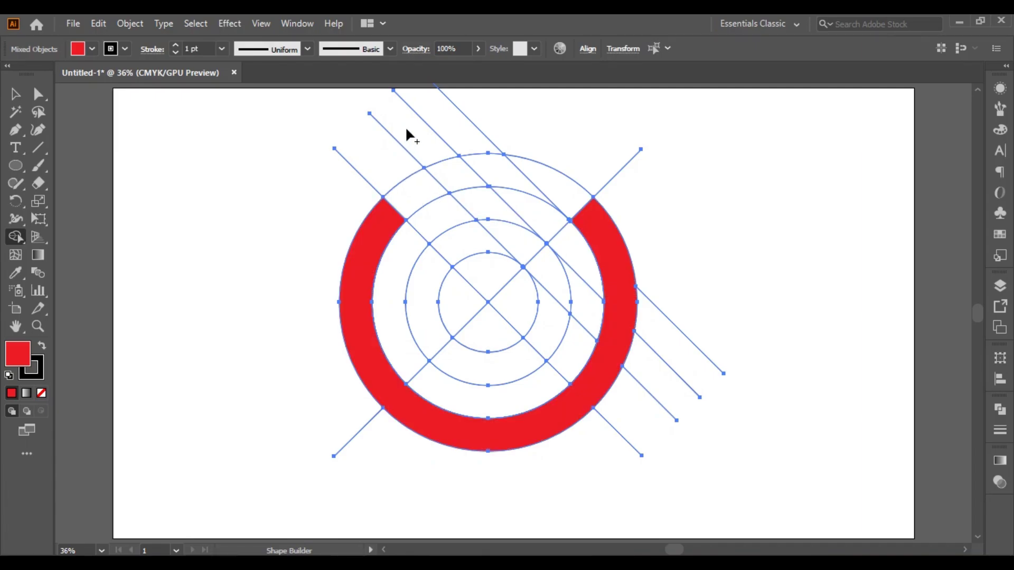
{"action": "mouse_move", "coordinate": [428, 158]}
{"action": "left_mouse_down"}
{"action": "mouse_move", "coordinate": [507, 221]}
{"action": "mouse_move", "coordinate": [549, 287]}
{"action": "mouse_move", "coordinate": [541, 335]}
{"action": "mouse_move", "coordinate": [496, 373]}
{"action": "mouse_move", "coordinate": [431, 330]}
{"action": "left_mouse_up"}
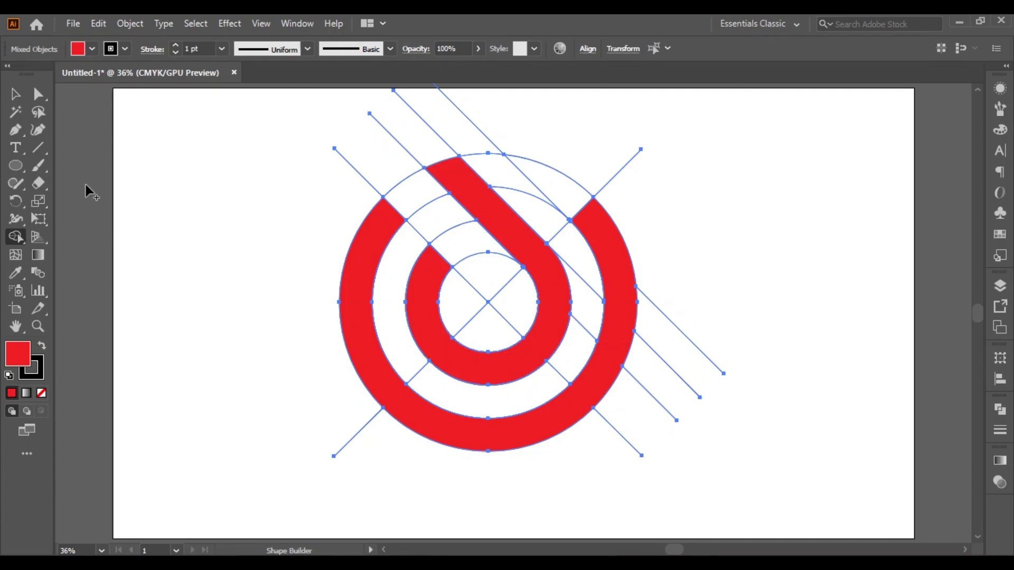
{"action": "left_click", "coordinate": [15, 112]}
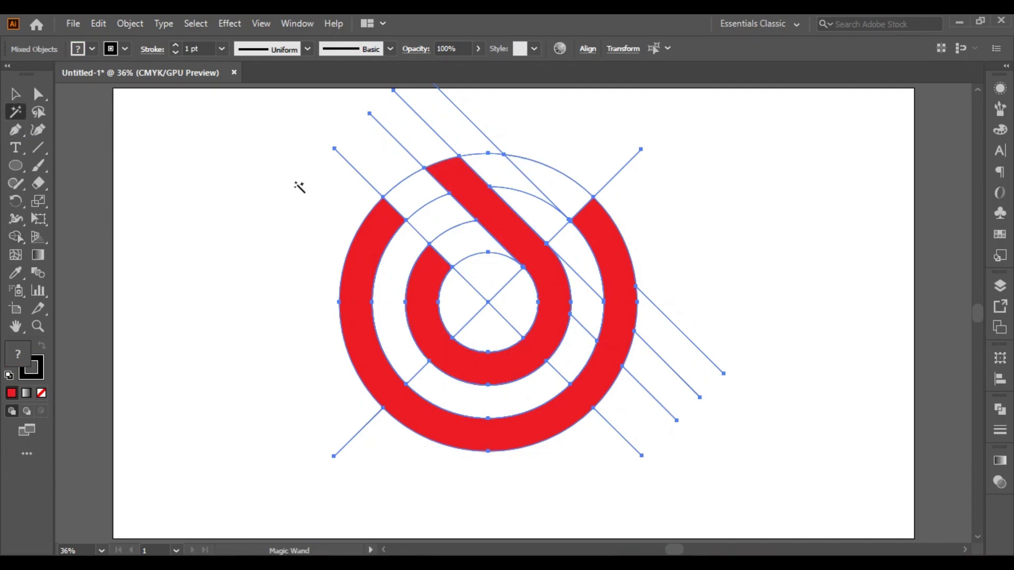
Step: Delete the unfilled guide lines and circles, and set the red logo's stroke to None
{"action": "left_click", "coordinate": [350, 165]}
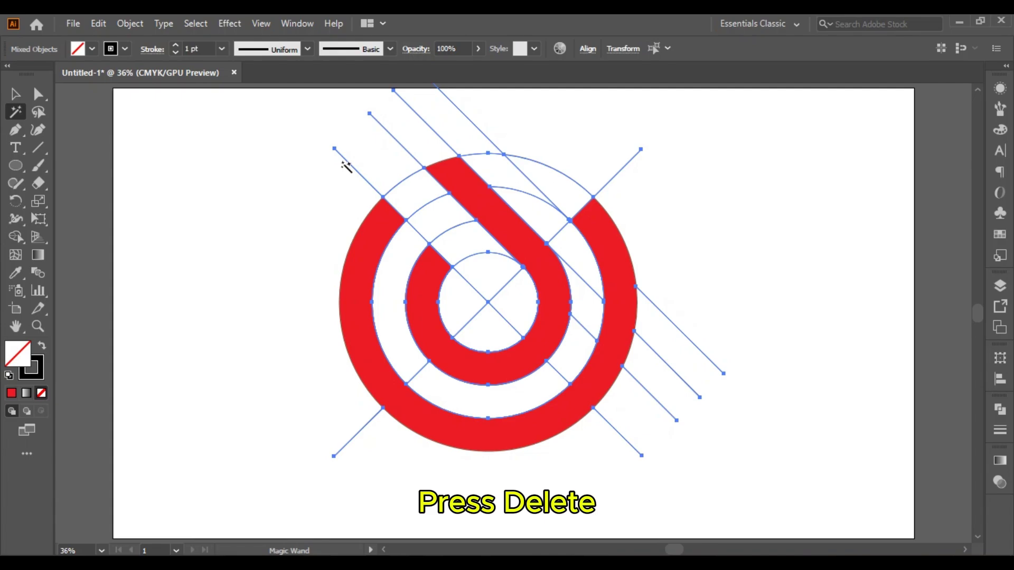
{"action": "key", "text": "Delete"}
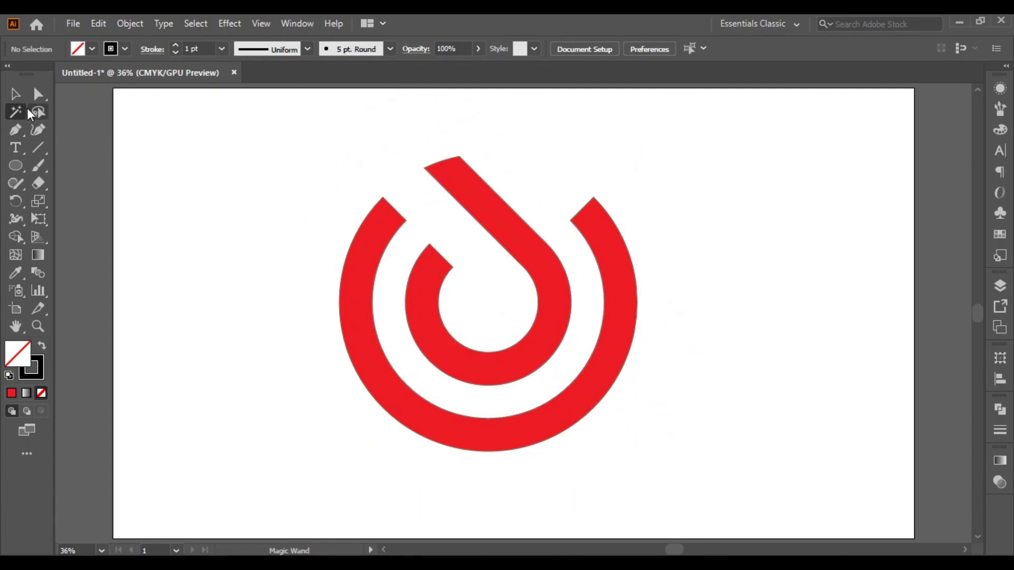
{"action": "left_click", "coordinate": [15, 95]}
{"action": "left_click_drag", "start_coordinate": [267, 124], "coordinate": [676, 502]}
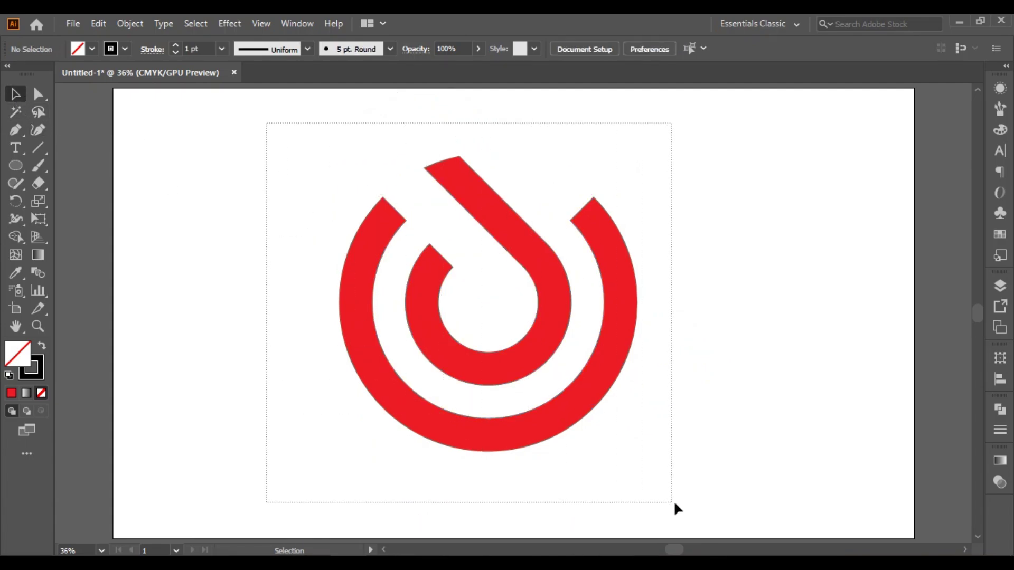
{"action": "left_click", "coordinate": [1000, 234]}
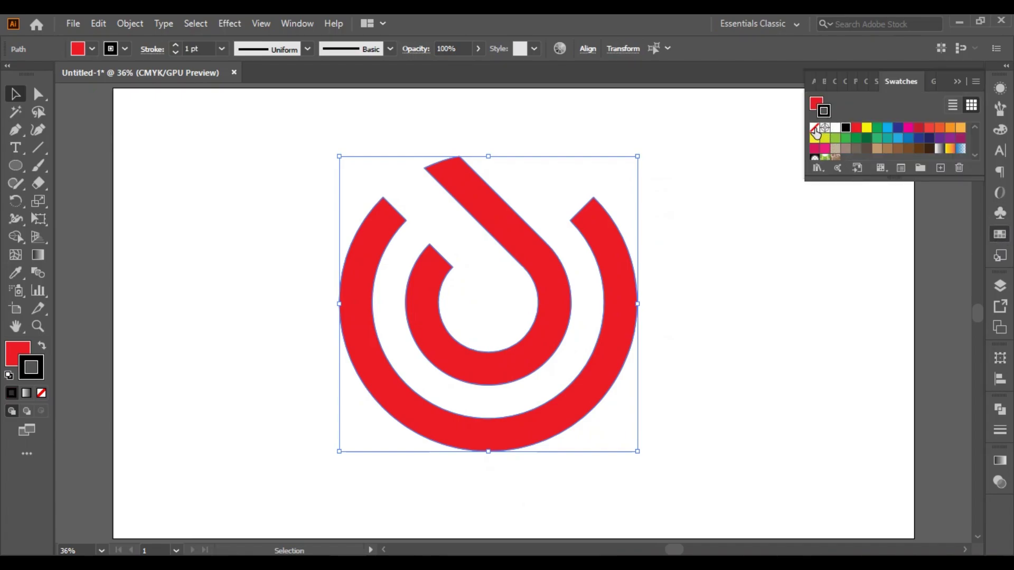
{"action": "left_click", "coordinate": [814, 128]}
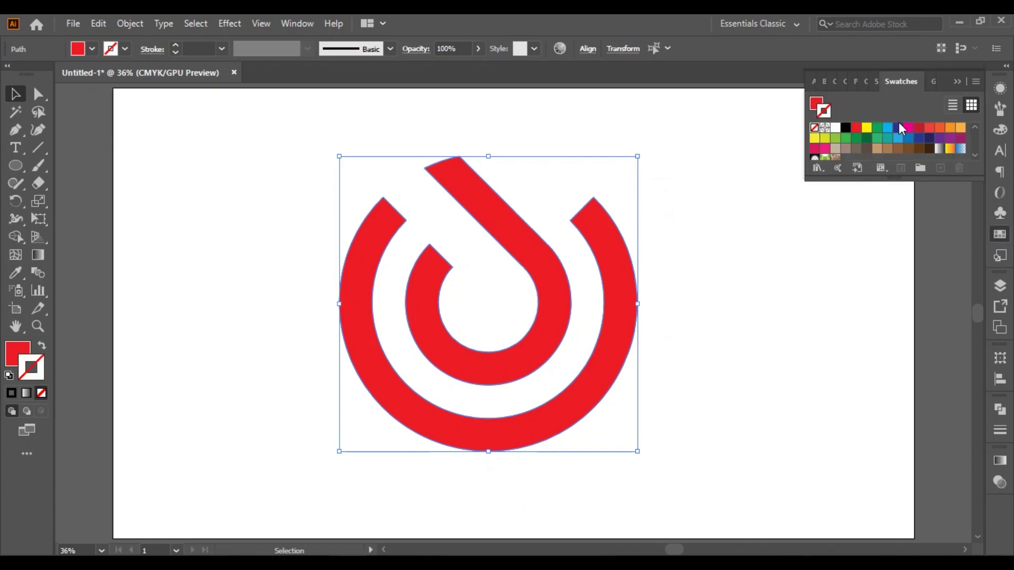
{"action": "left_click", "coordinate": [958, 82]}
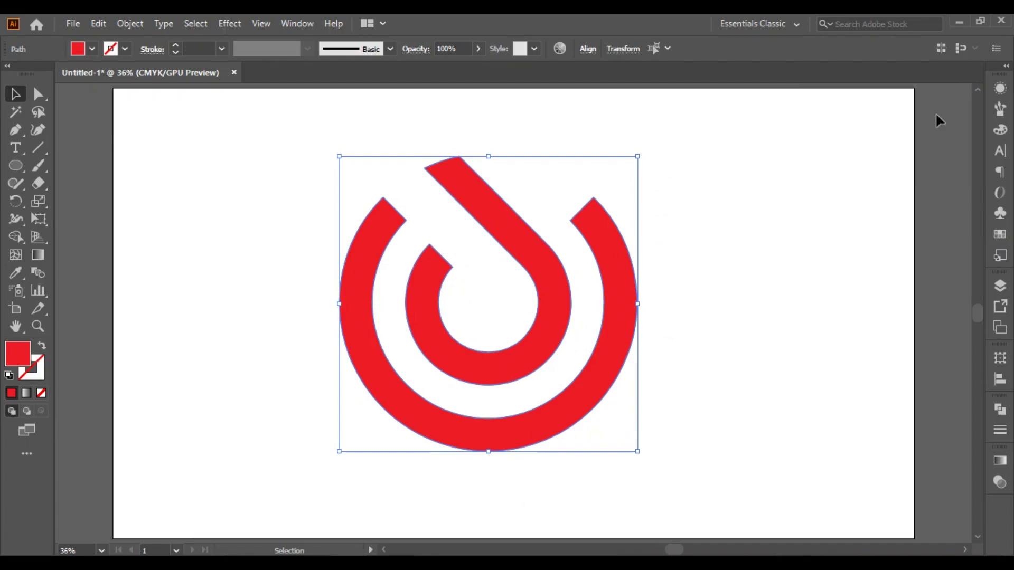
Step: Select all pieces of the red logo and group them
{"action": "left_click", "coordinate": [804, 249]}
{"action": "left_click_drag", "start_coordinate": [247, 181], "coordinate": [549, 417]}
{"action": "right_click", "coordinate": [496, 354]}
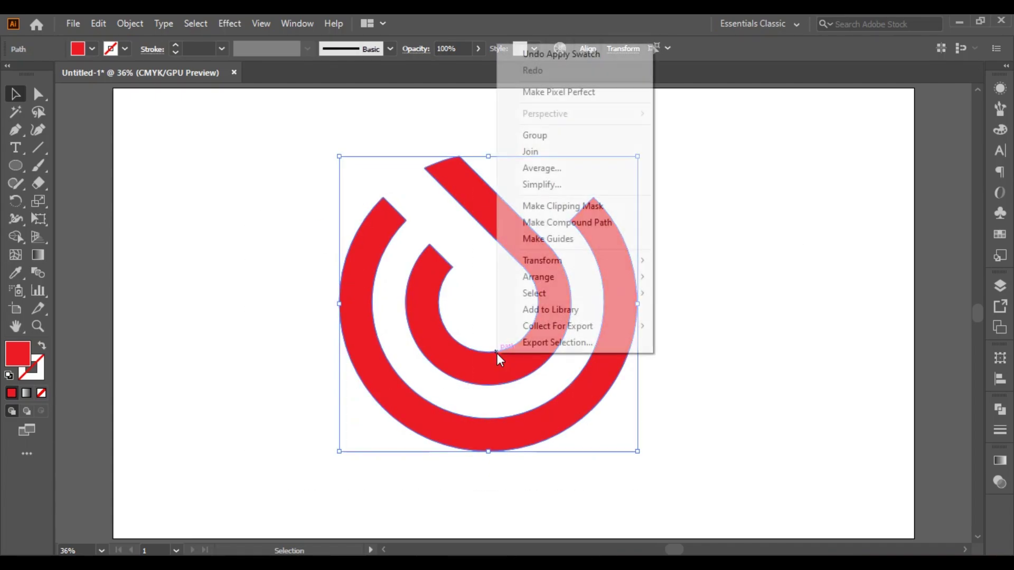
{"action": "left_click", "coordinate": [559, 144]}
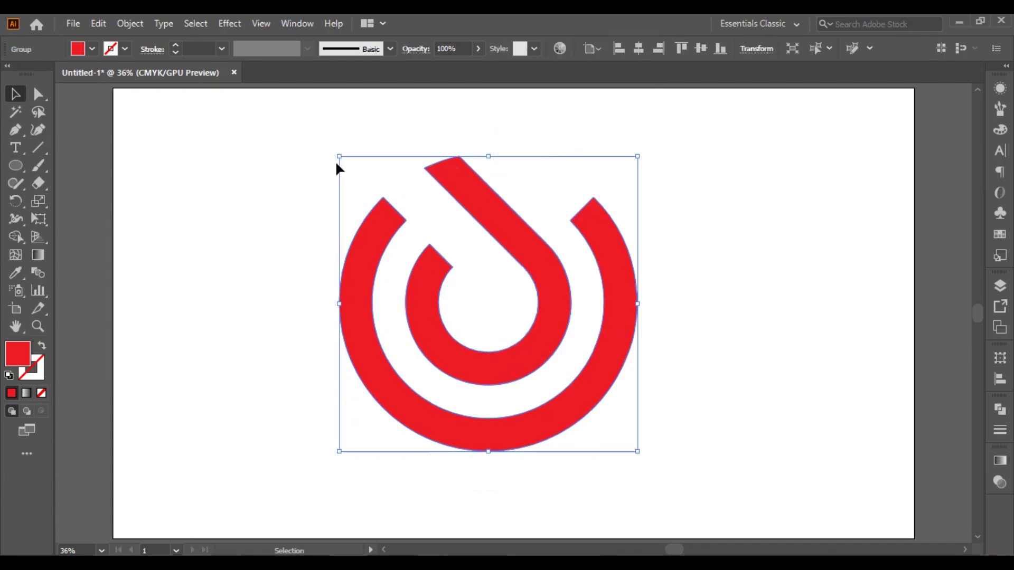
Step: Copy the grouped logo and paste it in front
{"action": "left_click", "coordinate": [98, 24]}
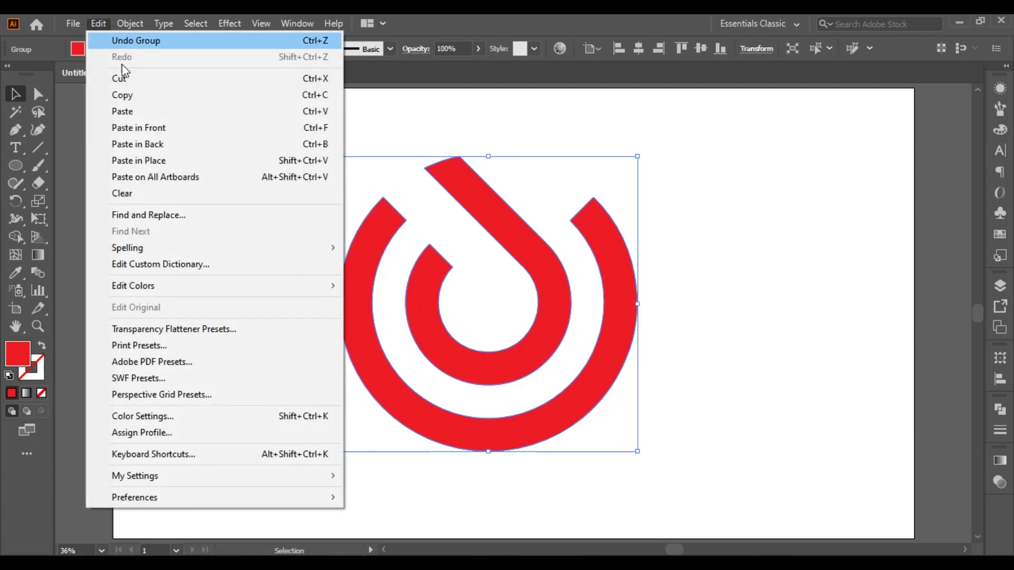
{"action": "left_click", "coordinate": [135, 96]}
{"action": "left_click", "coordinate": [98, 23]}
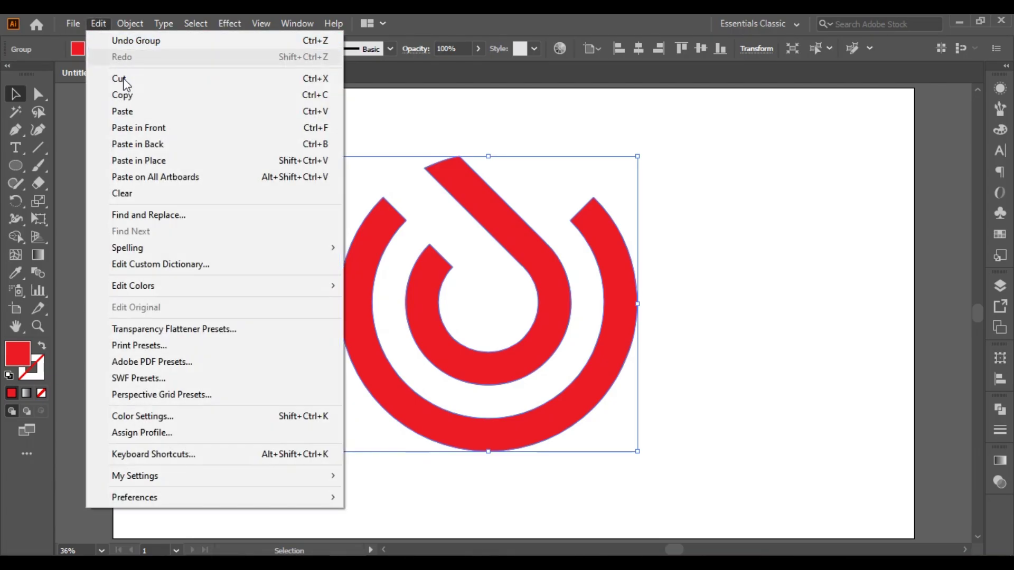
{"action": "left_click", "coordinate": [149, 132]}
Step: Fill the pasted copy with gray and send it to the back behind the red logo
{"action": "left_click", "coordinate": [873, 325]}
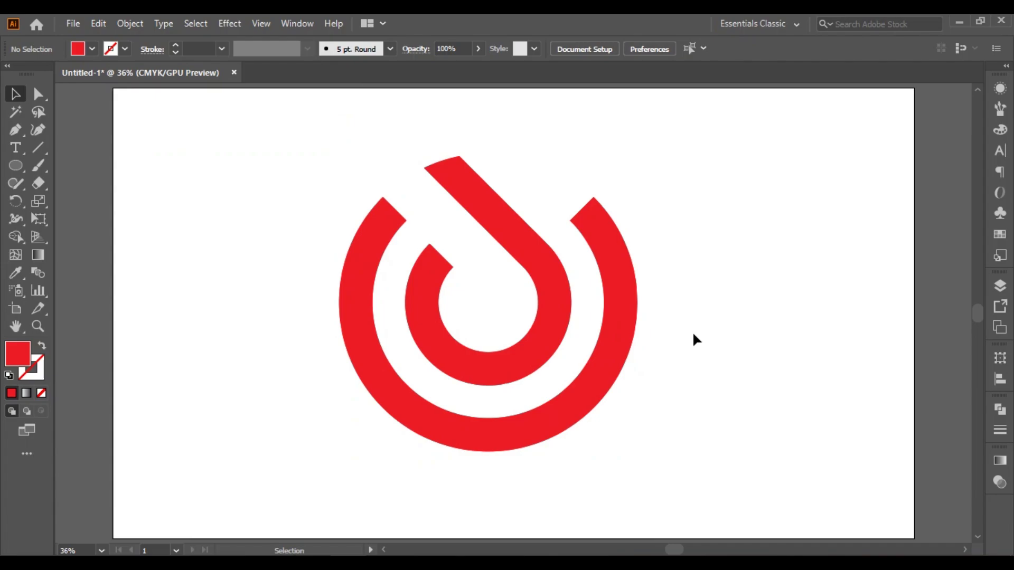
{"action": "left_click", "coordinate": [627, 306]}
{"action": "left_click", "coordinate": [999, 234]}
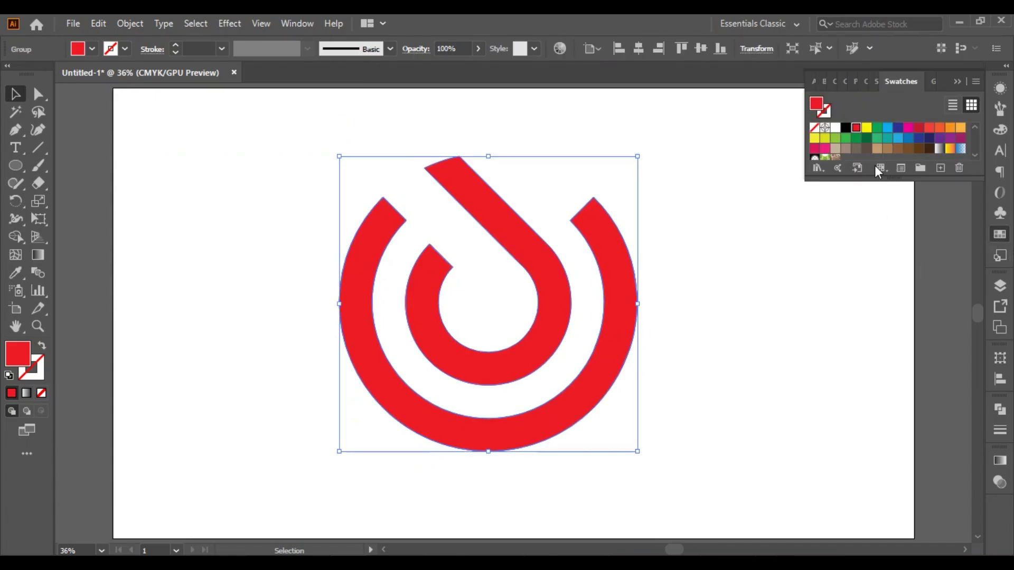
{"action": "scroll", "coordinate": [895, 147], "scroll_direction": "down", "scroll_amount": 2}
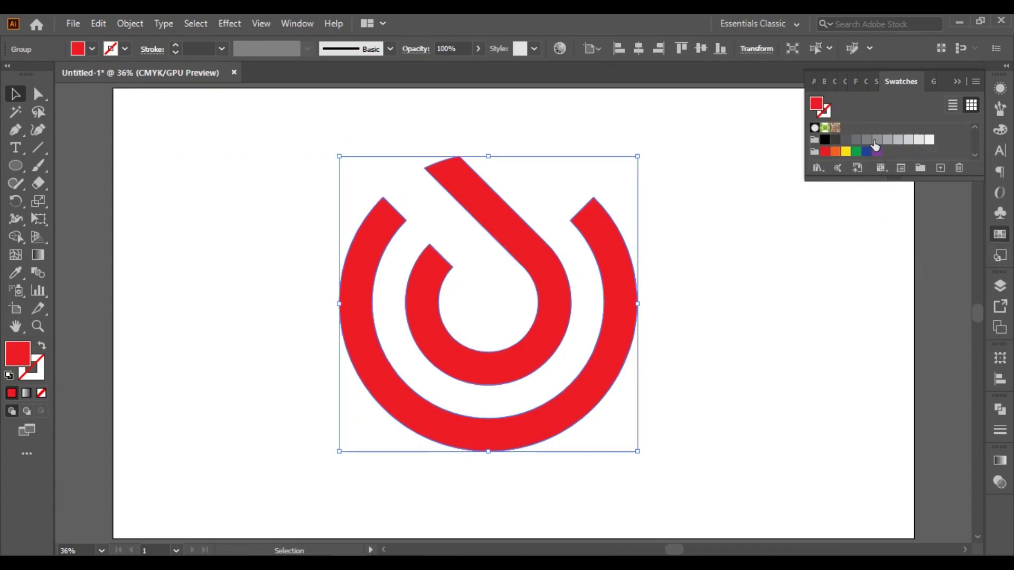
{"action": "left_click", "coordinate": [876, 141]}
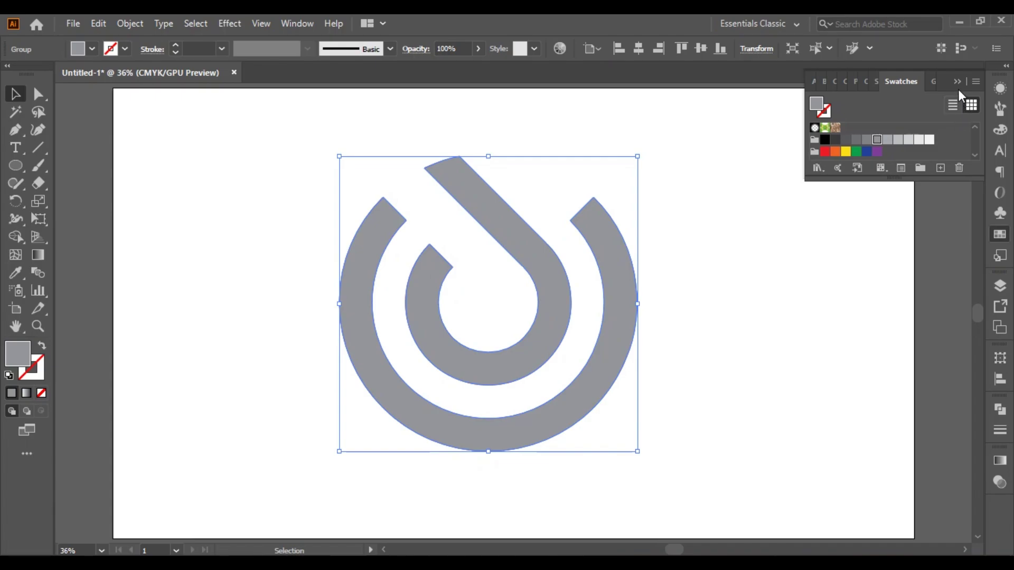
{"action": "left_click", "coordinate": [824, 233]}
{"action": "left_click", "coordinate": [541, 276]}
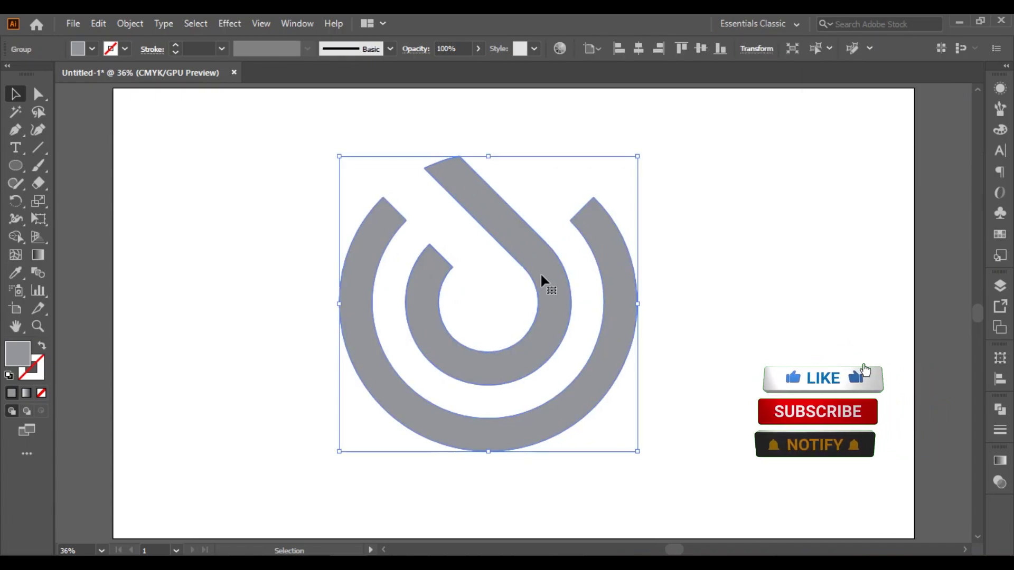
{"action": "right_click", "coordinate": [541, 275]}
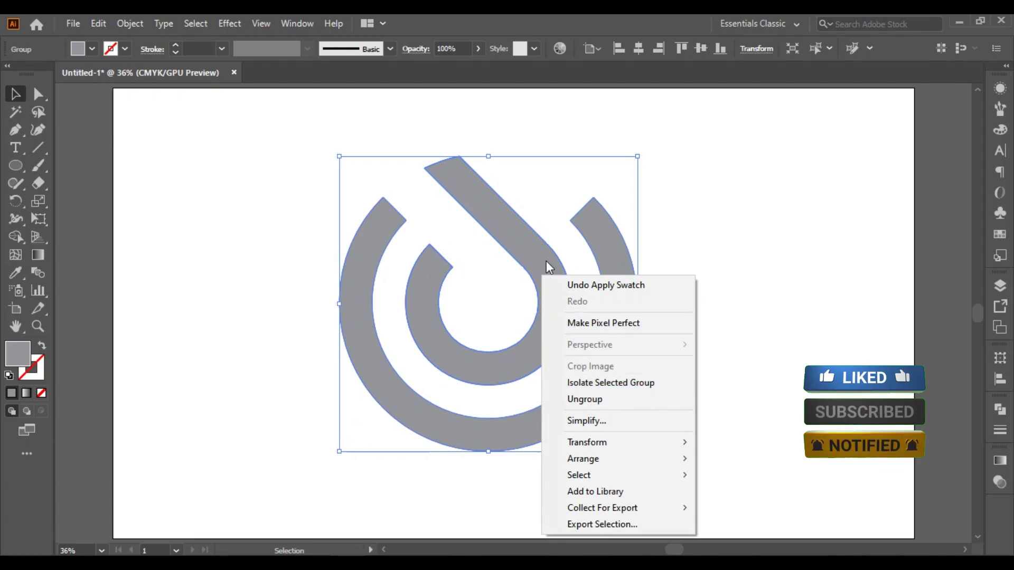
{"action": "mouse_move", "coordinate": [583, 458]}
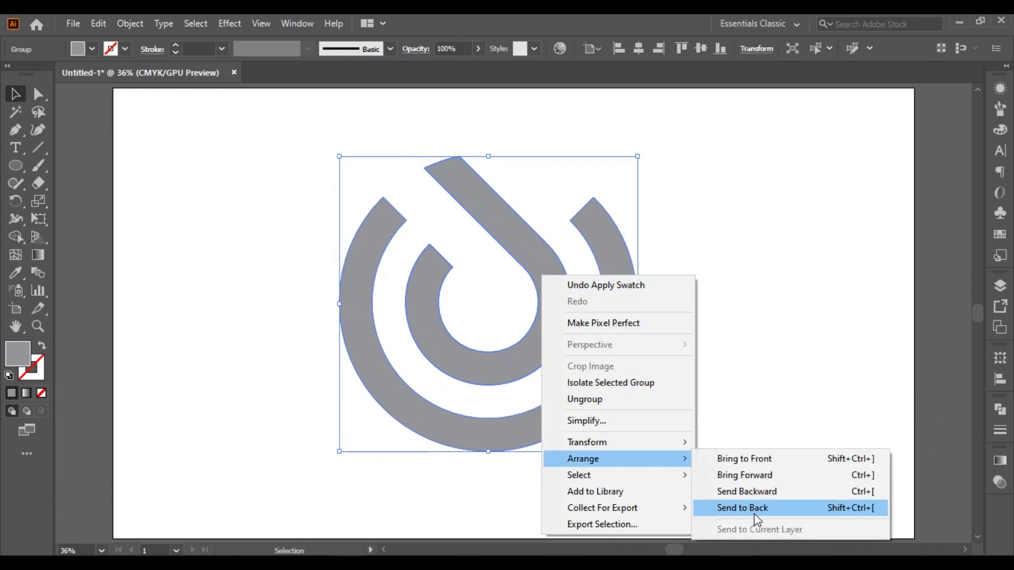
{"action": "left_click", "coordinate": [755, 517]}
Step: Nudge the gray copy slightly right with the arrow keys to form a shadow, then deselect
{"action": "key", "text": "Right"}
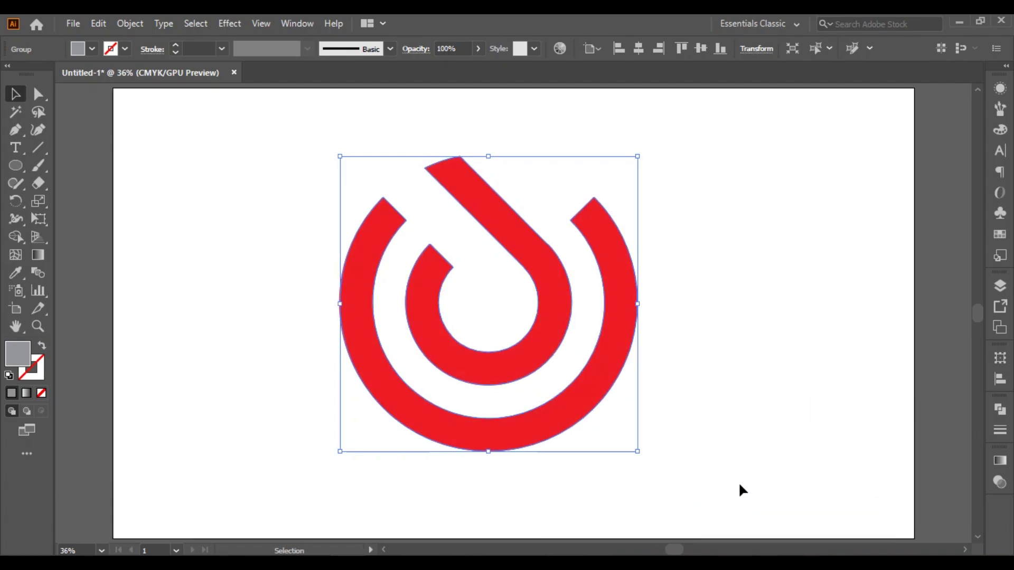
{"action": "key", "text": "Right"}
{"action": "key", "text": "Right"}
{"action": "key", "text": "Right"}
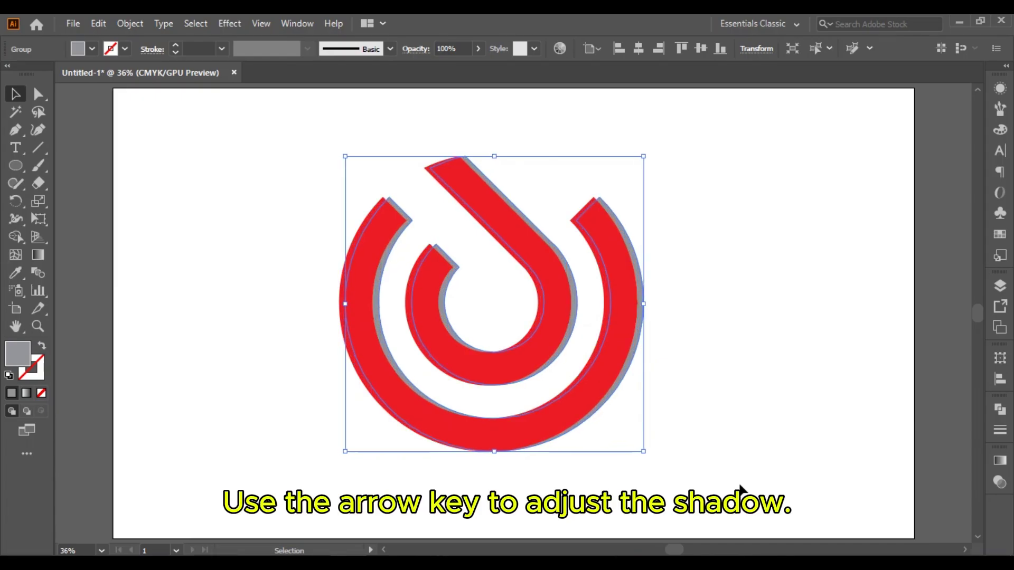
{"action": "key", "text": "Left"}
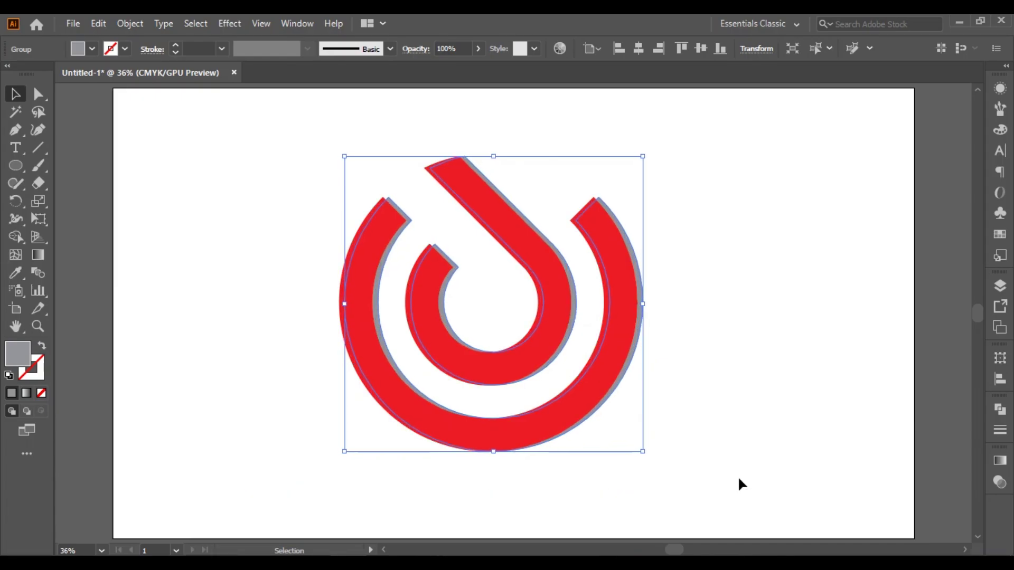
{"action": "left_click", "coordinate": [779, 459]}
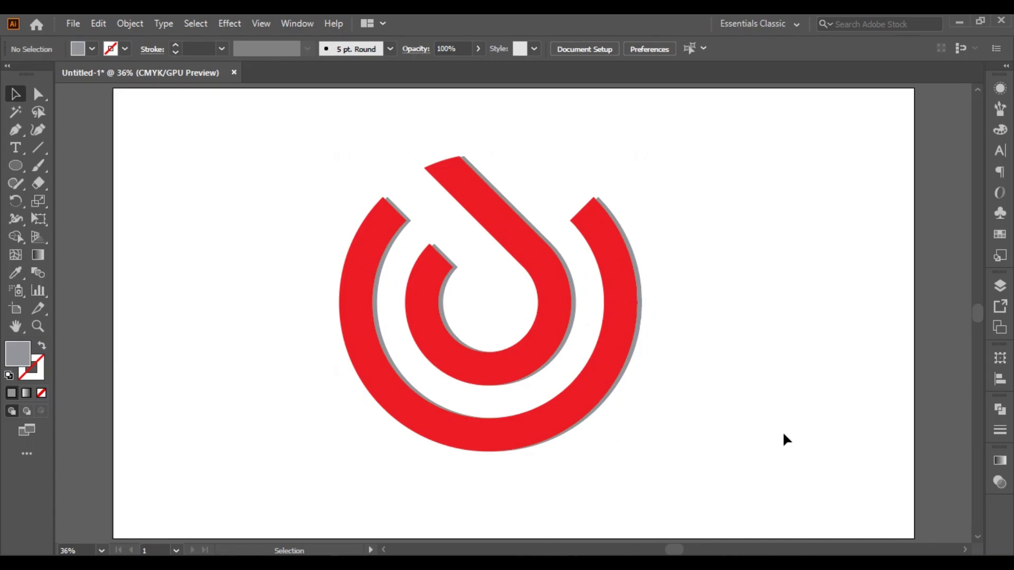